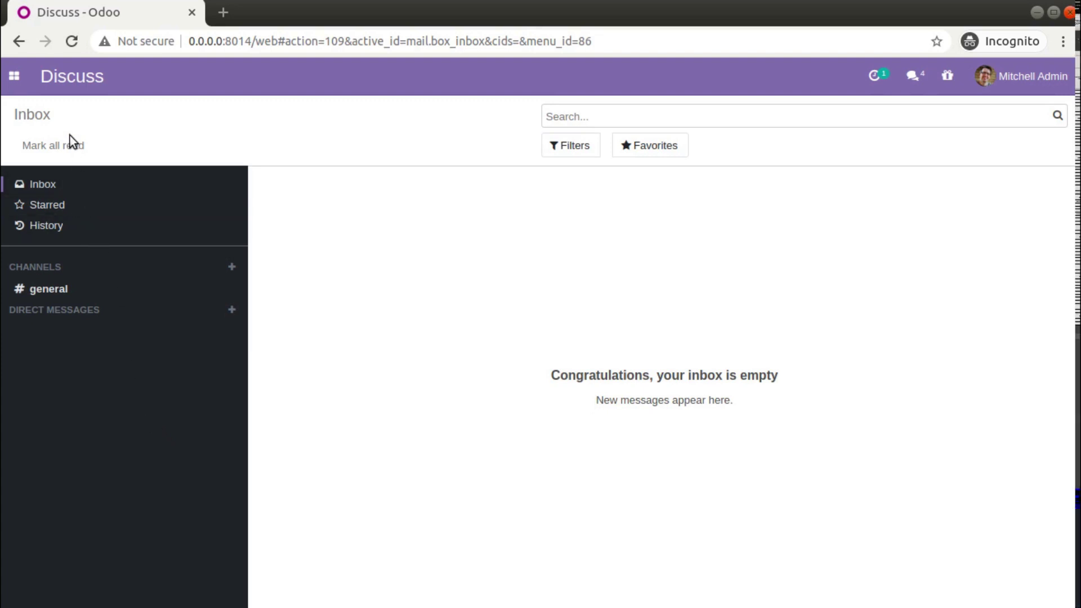
Filter the Apps list to Installed apps only, then switch to the Invoicing app.
click(14, 76)
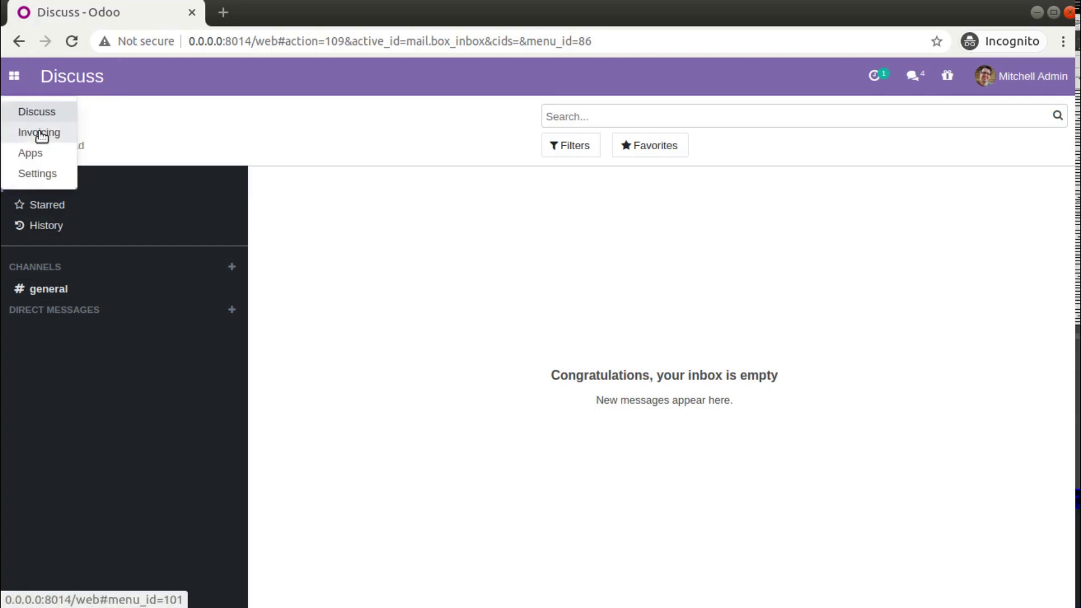
click(37, 151)
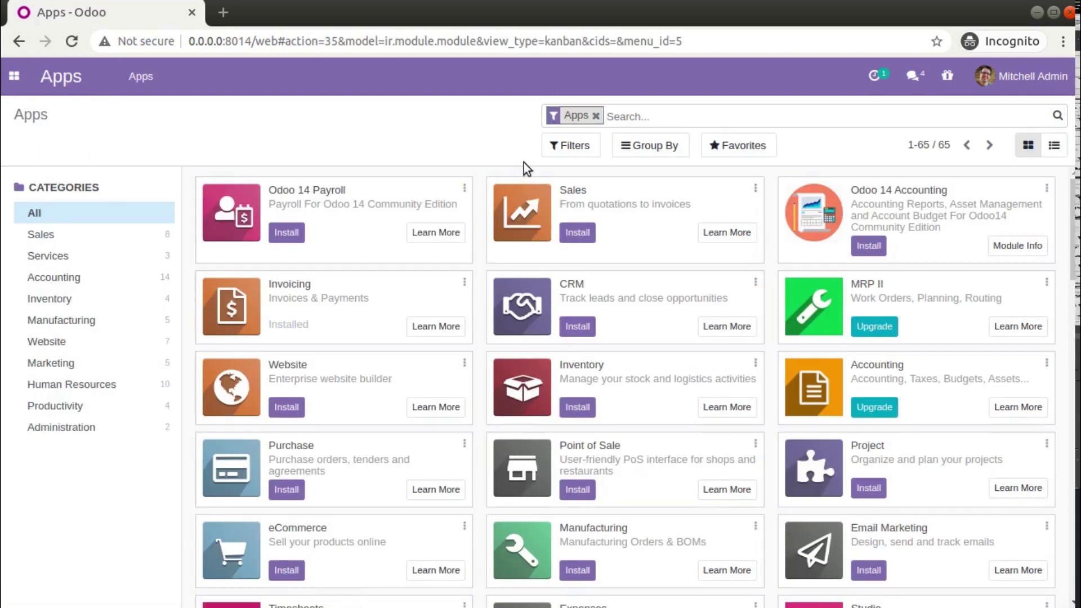
click(572, 145)
click(580, 227)
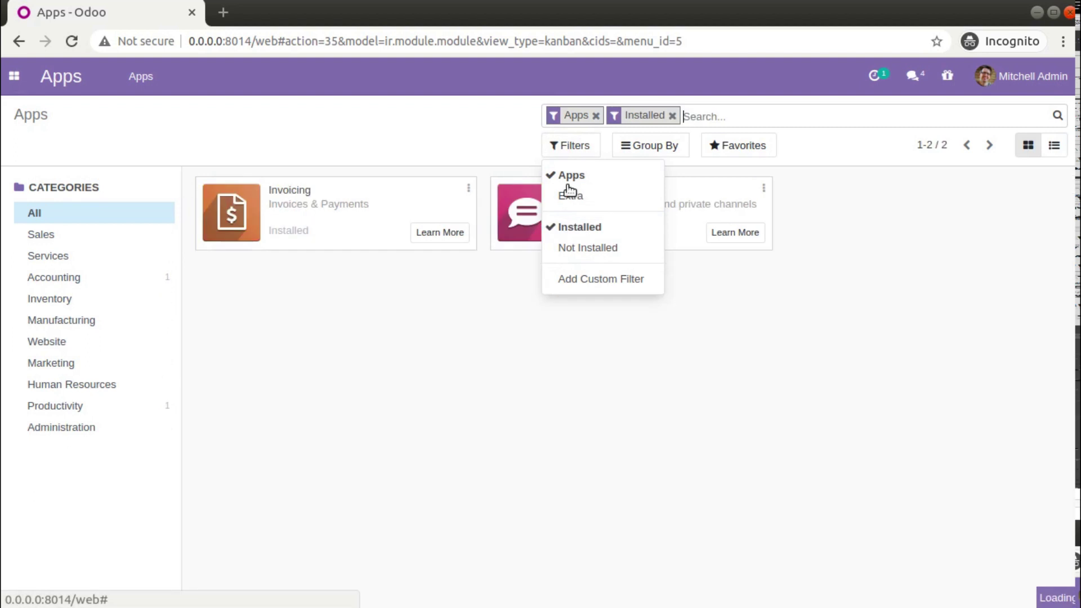
click(509, 220)
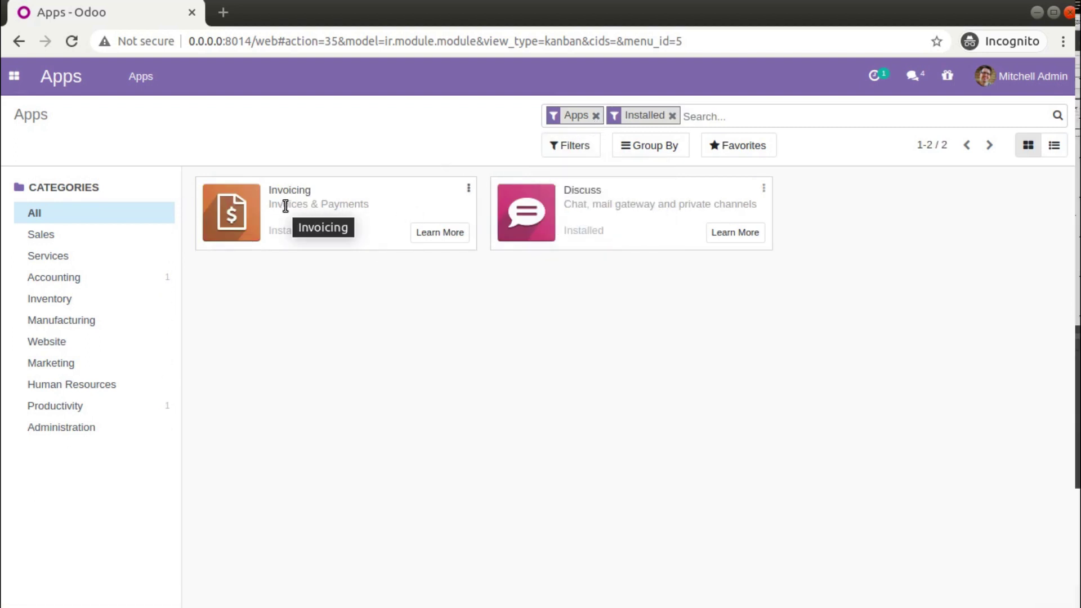
click(14, 76)
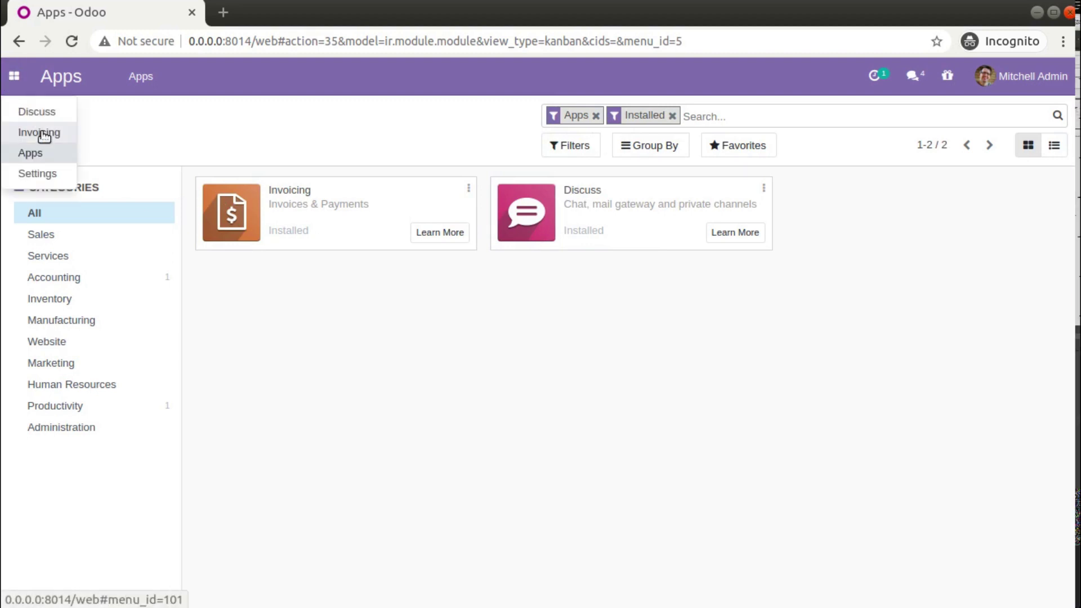
click(44, 135)
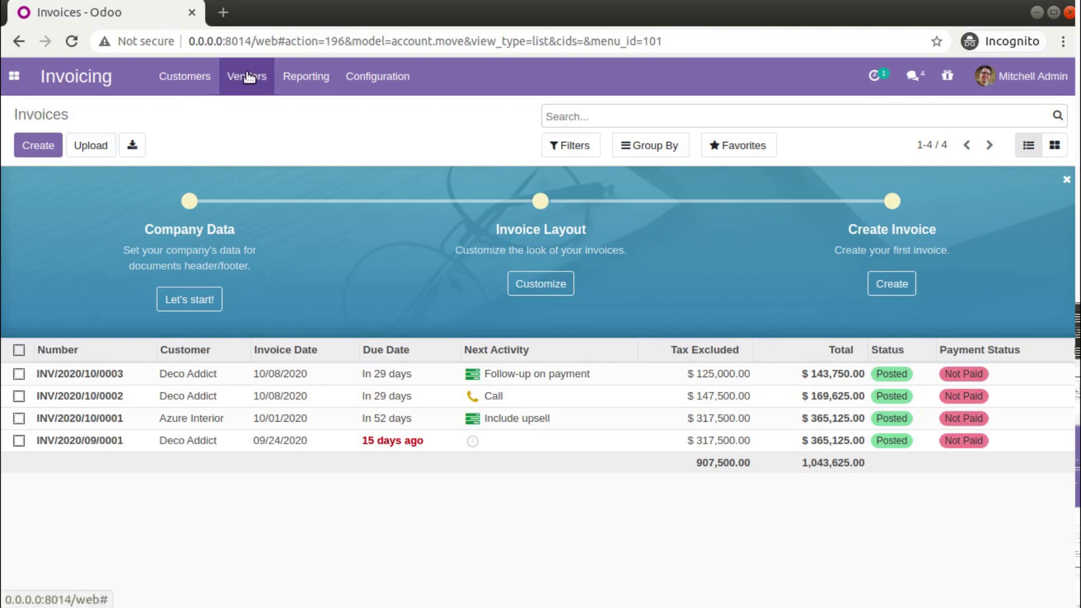
Browse the Invoicing Reporting, Vendors and Customers menus to see what they offer.
click(359, 88)
mouse_move(310, 90)
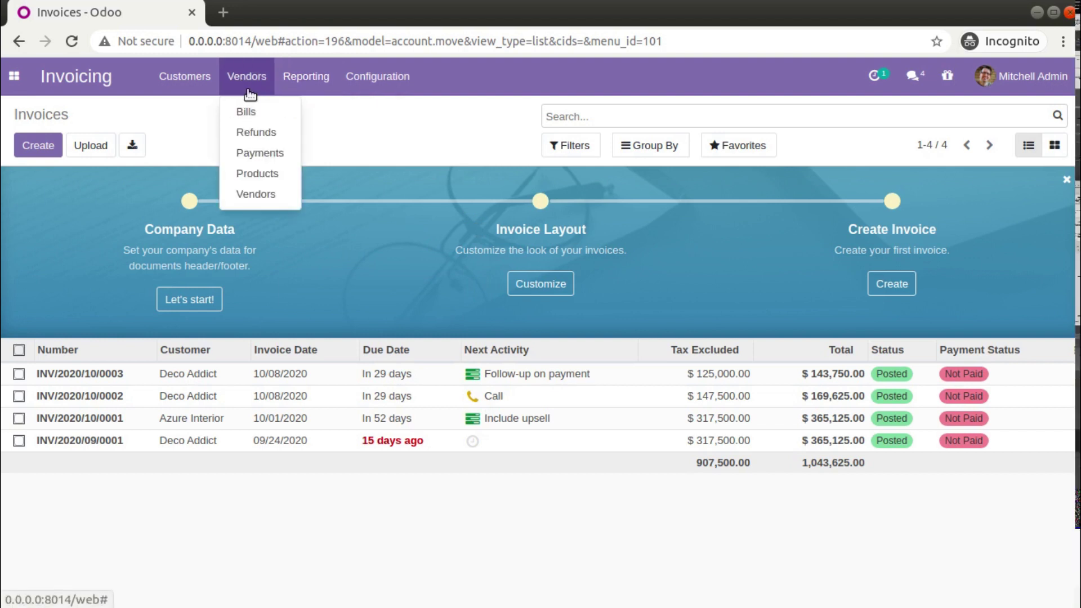
mouse_move(188, 98)
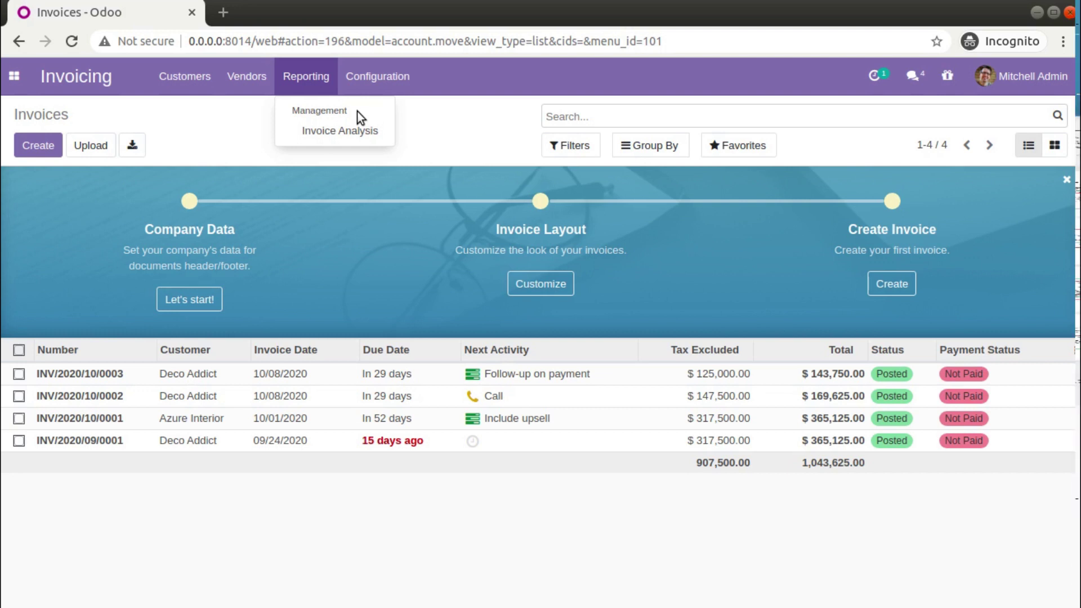
mouse_move(167, 84)
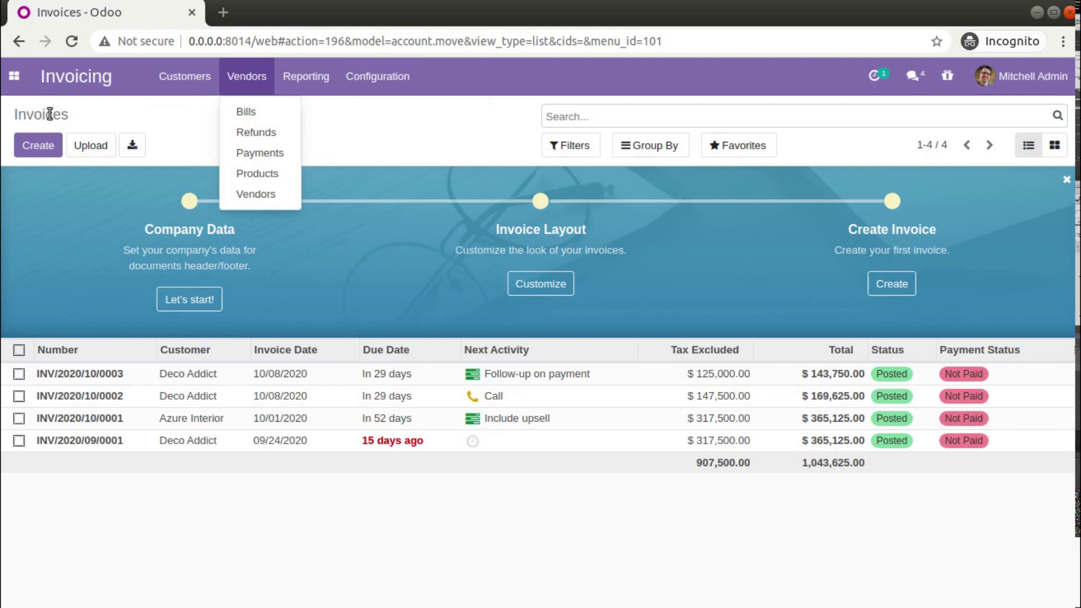
Activate developer mode from the Developer Tools section of Settings.
click(15, 76)
click(52, 171)
click(297, 77)
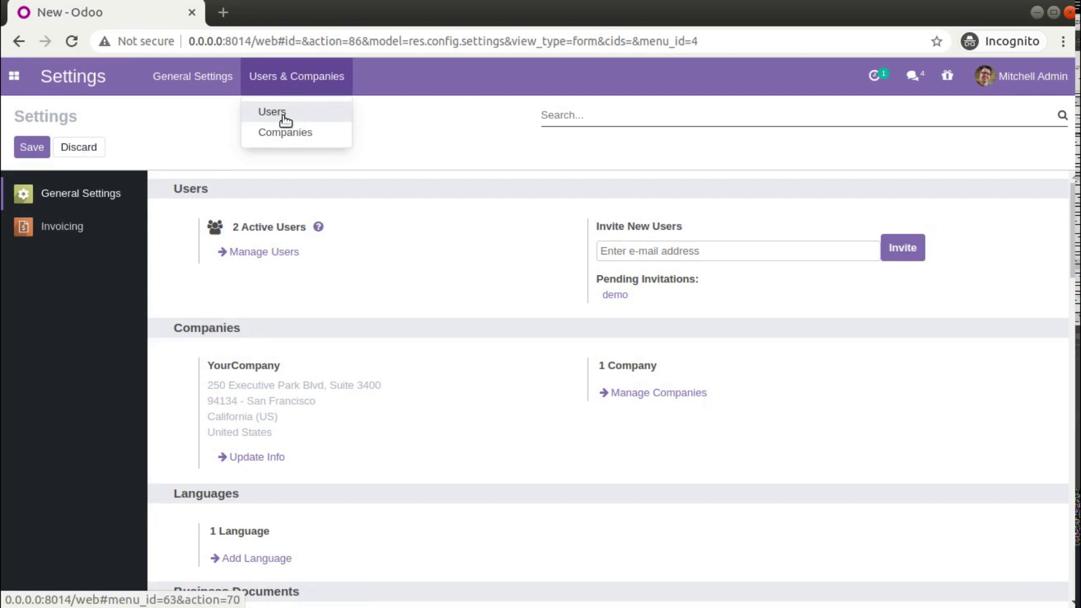
click(393, 145)
drag(1071, 245, 1071, 563)
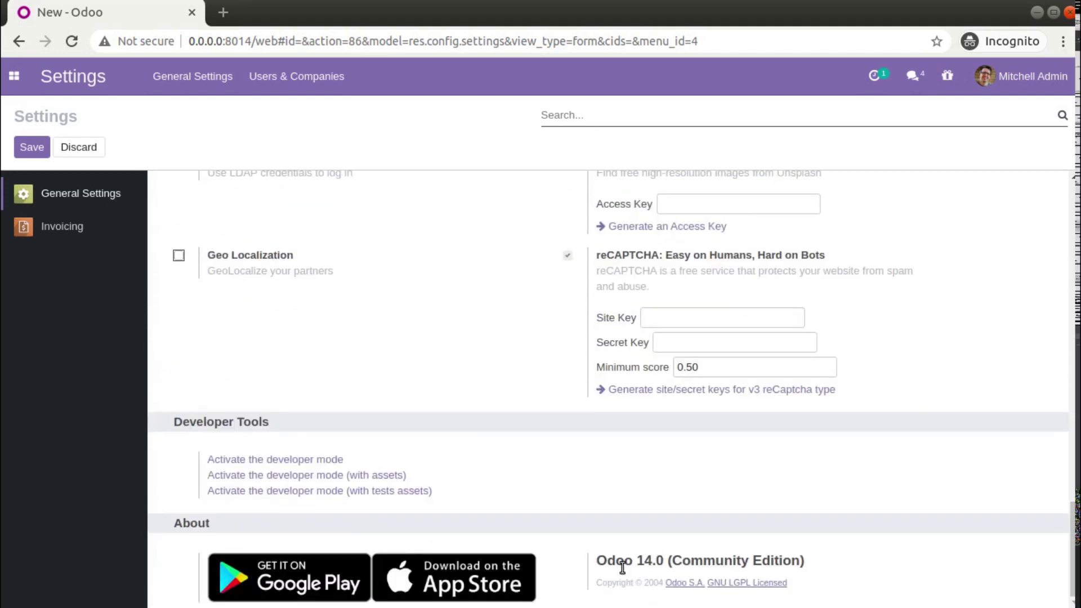
click(324, 460)
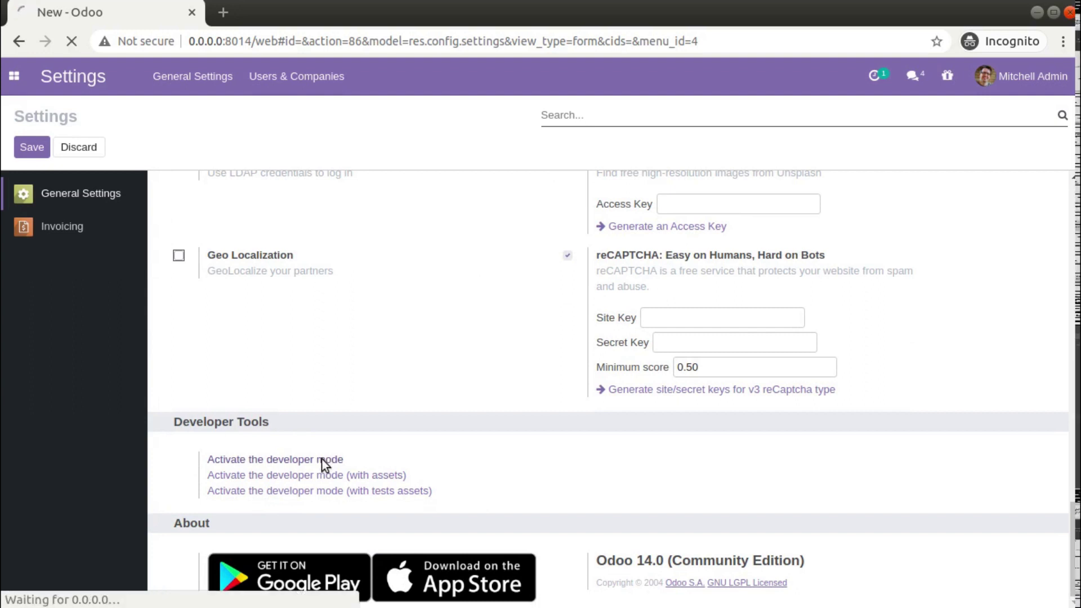
Find the 'full acc' group among all access groups and open Show Full Accounting Features.
click(14, 77)
click(61, 174)
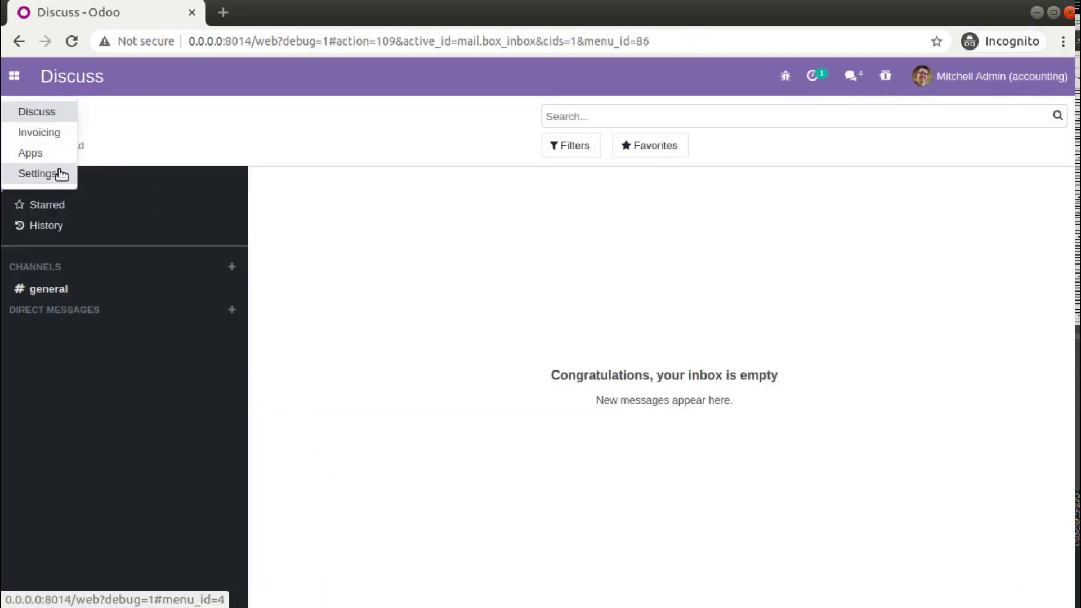
click(297, 76)
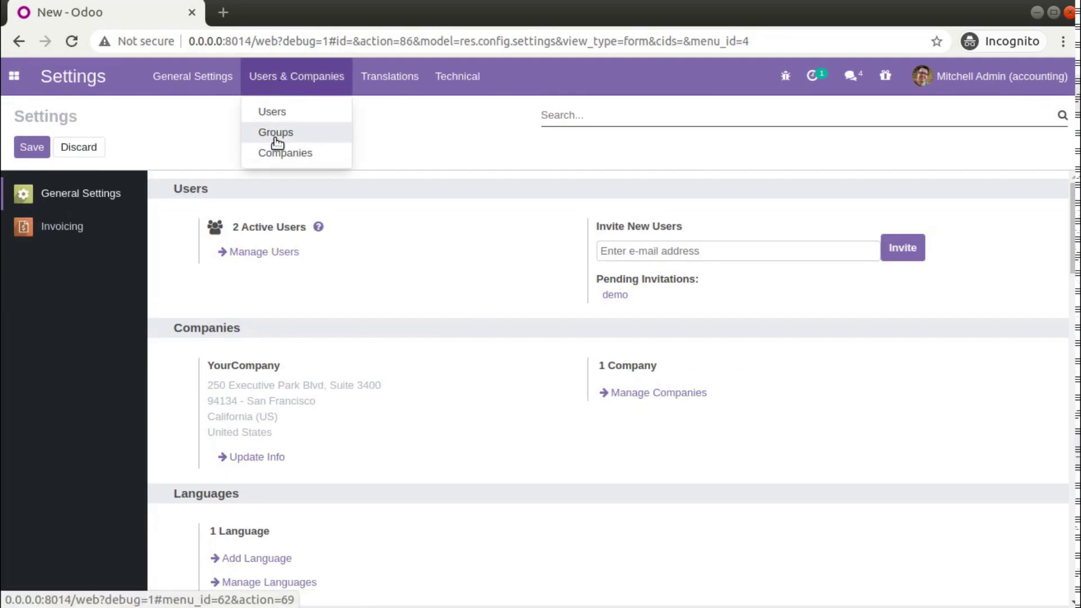
click(300, 135)
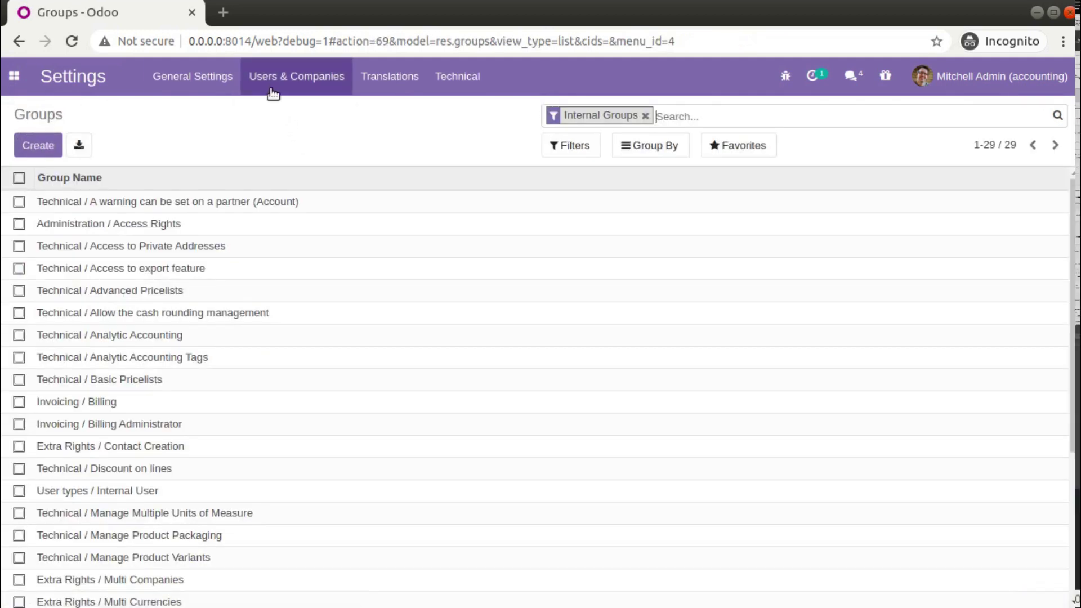
click(645, 116)
text(full)
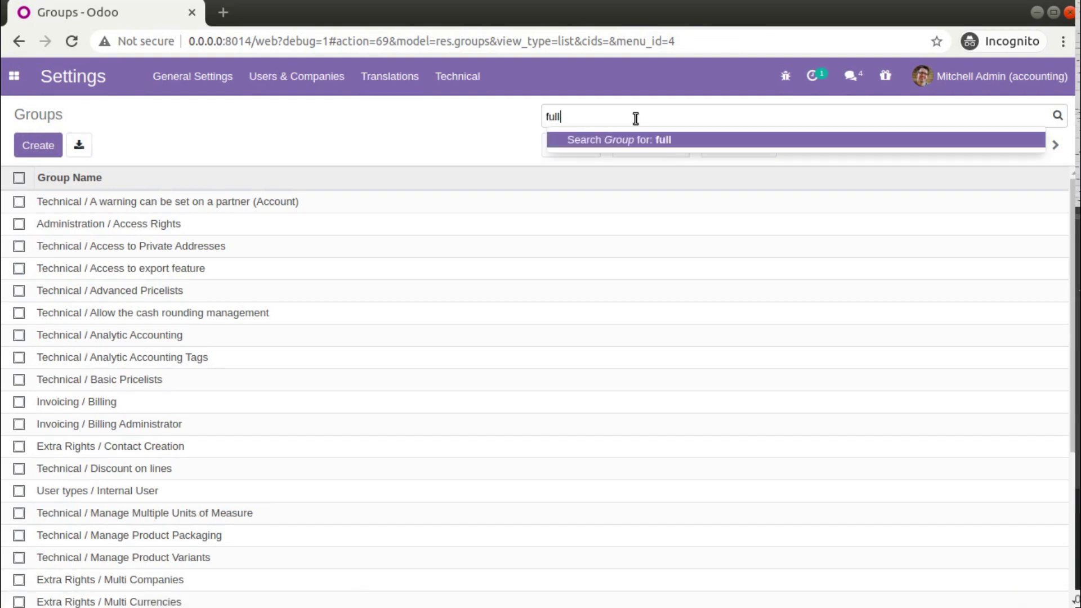
text( acc)
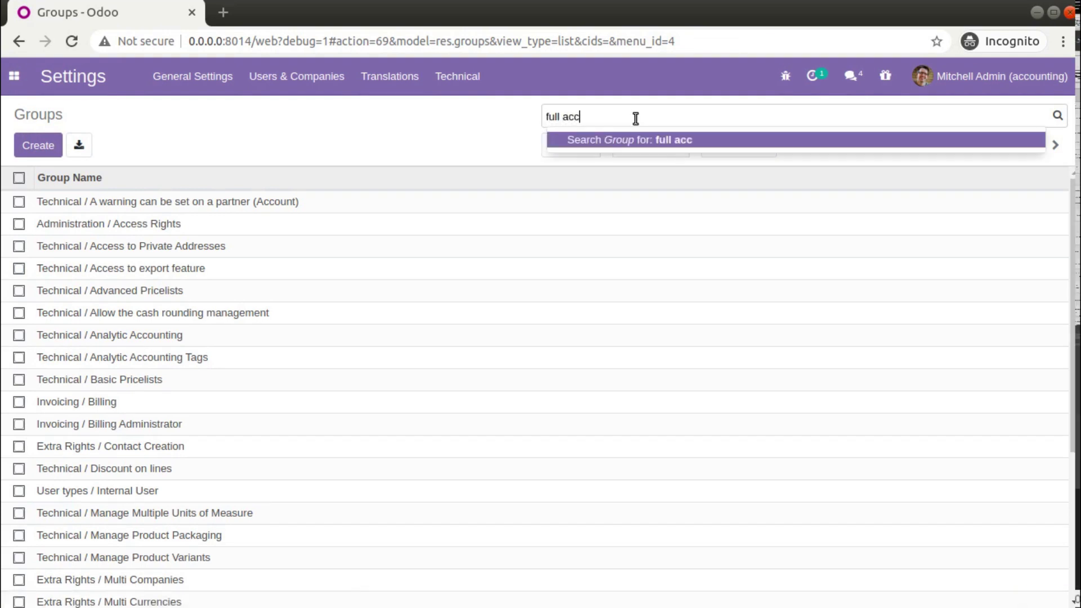
key(Return)
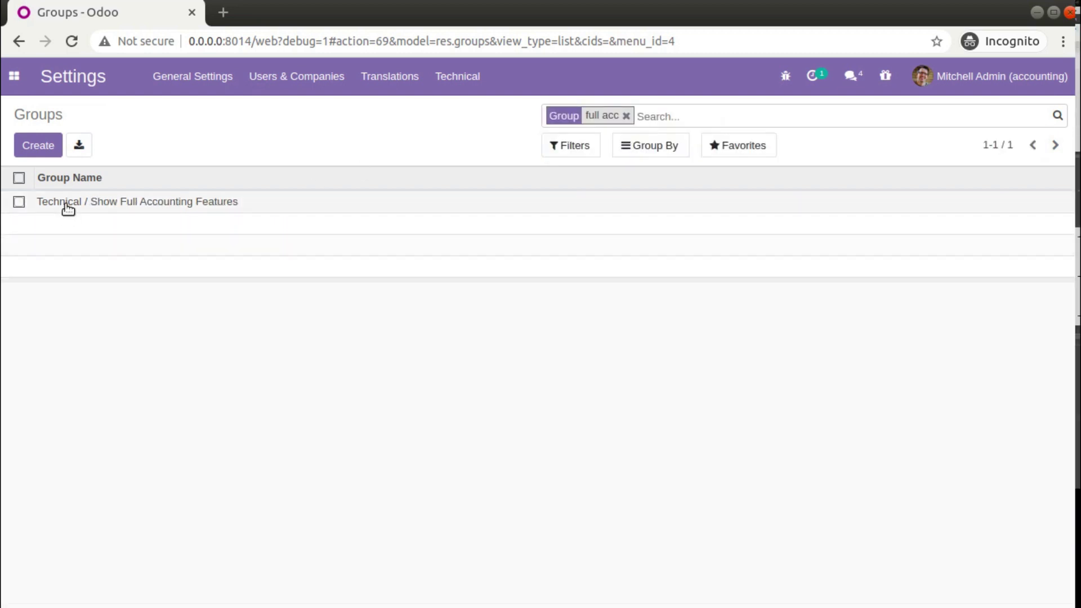
click(132, 210)
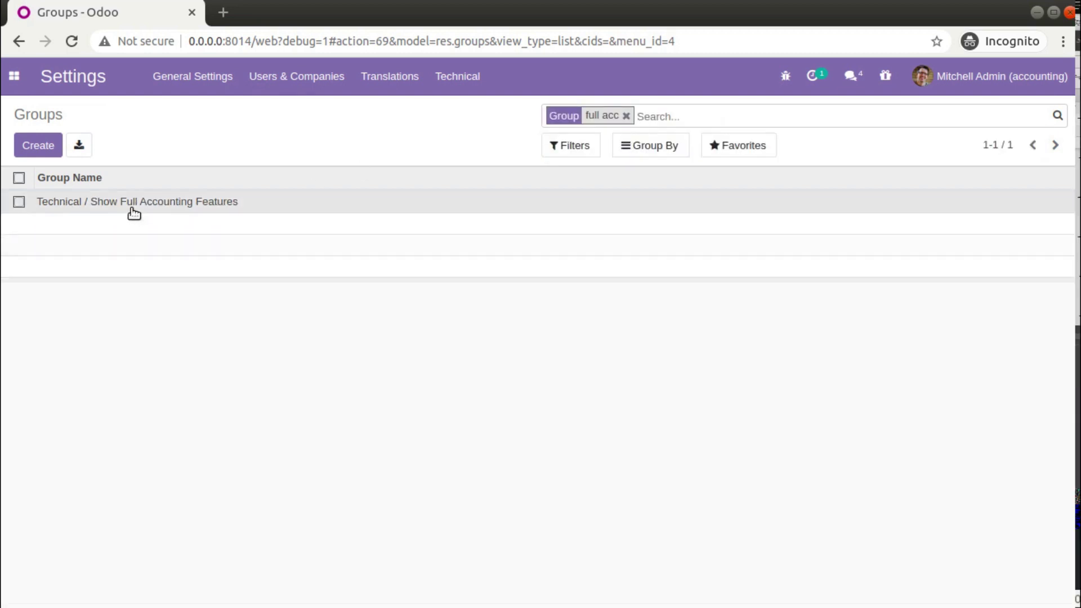
Add the demo and administrator users to the group, remove them again, and save.
click(31, 147)
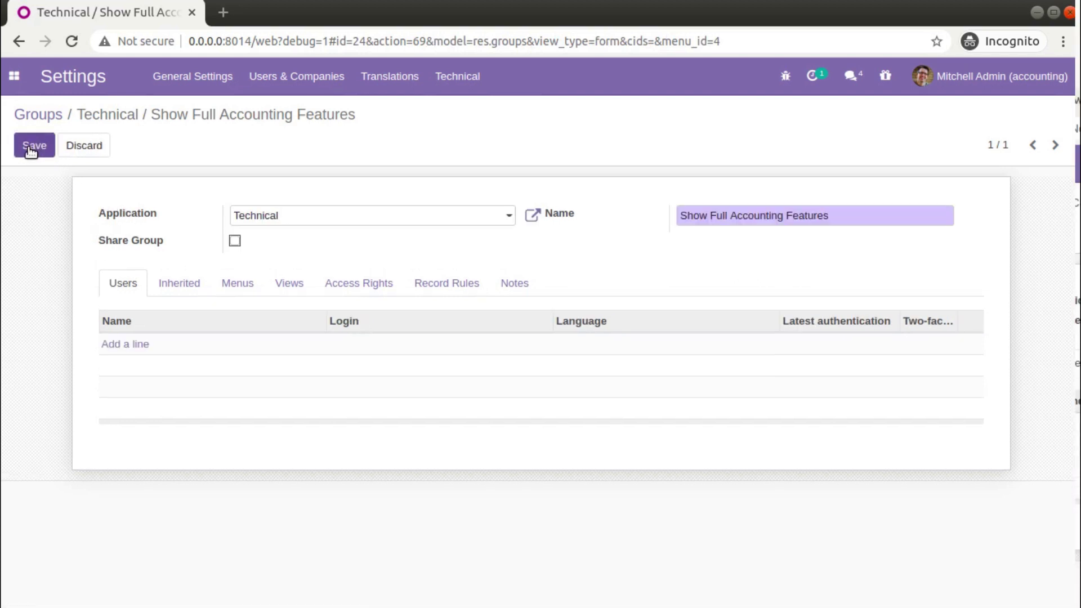
click(121, 345)
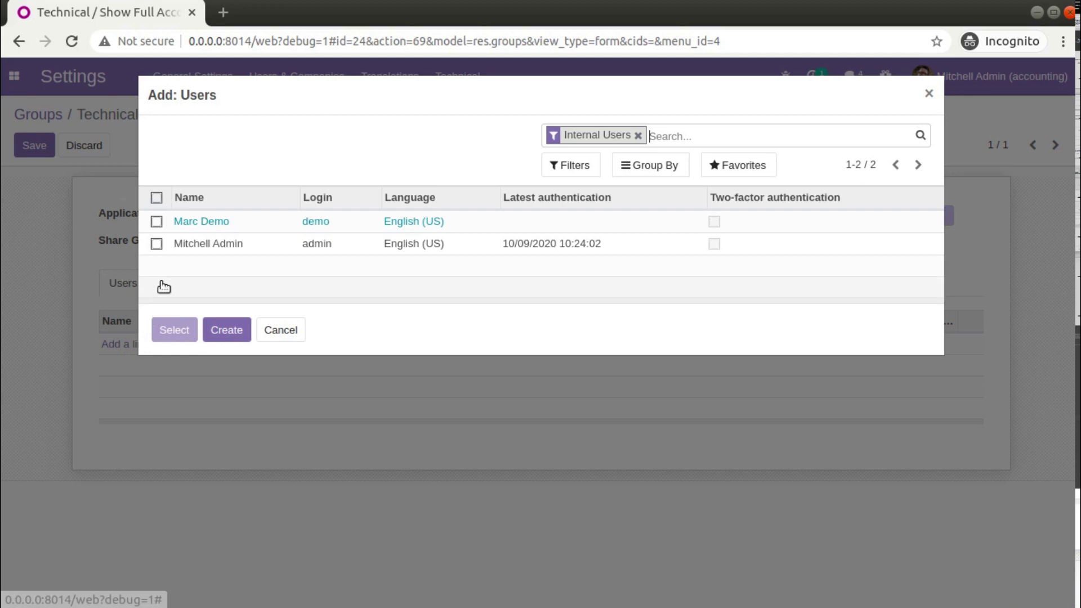
click(156, 222)
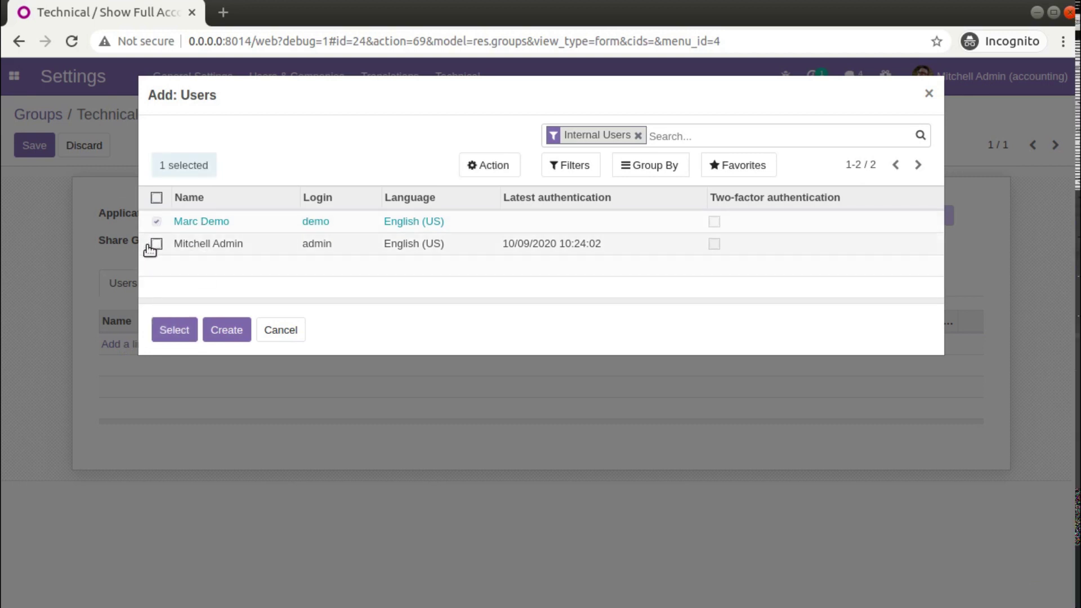
click(156, 244)
click(174, 330)
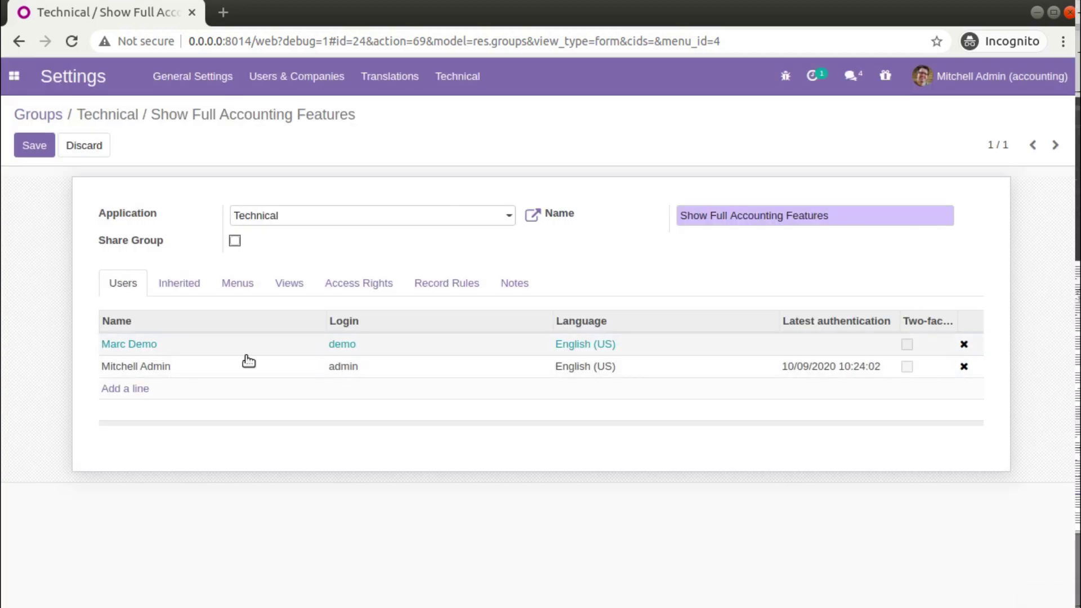
click(966, 346)
click(964, 344)
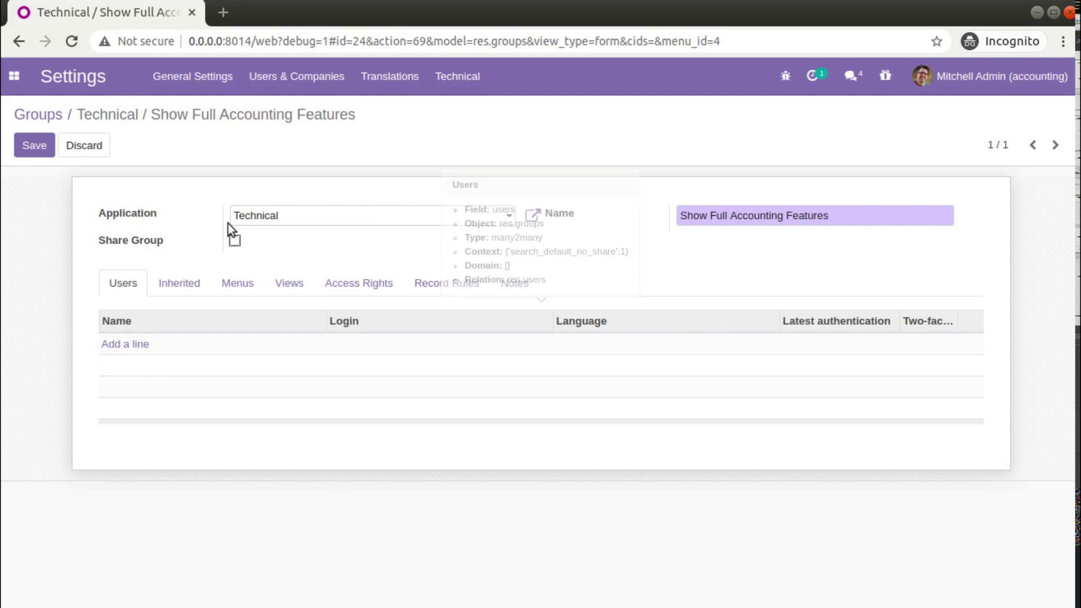
click(34, 147)
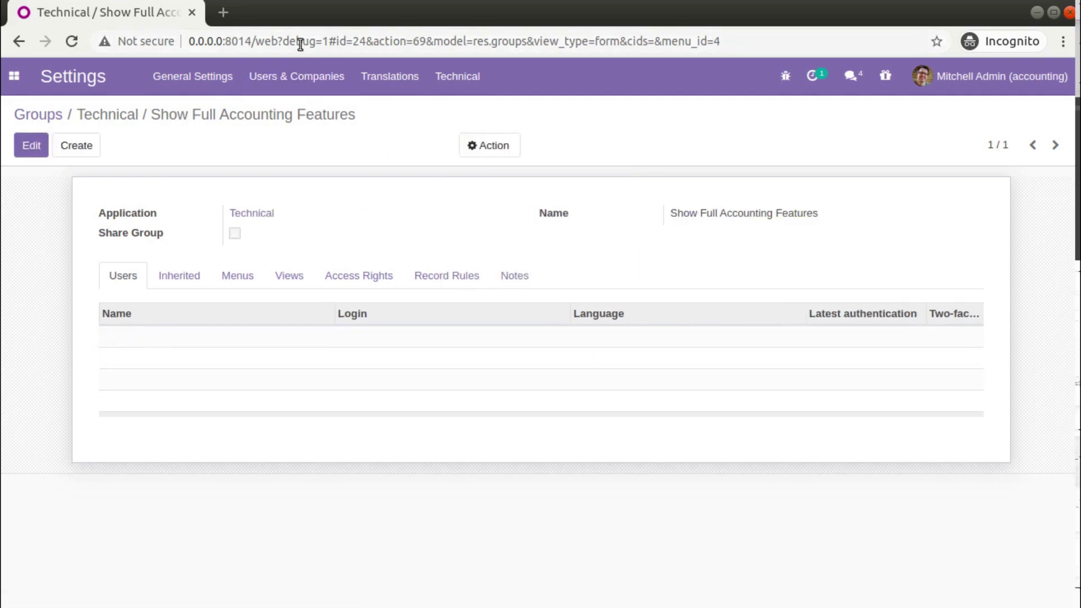
click(292, 76)
Tick Show Full Accounting Features in the administrator user's Technical rights and save.
click(268, 112)
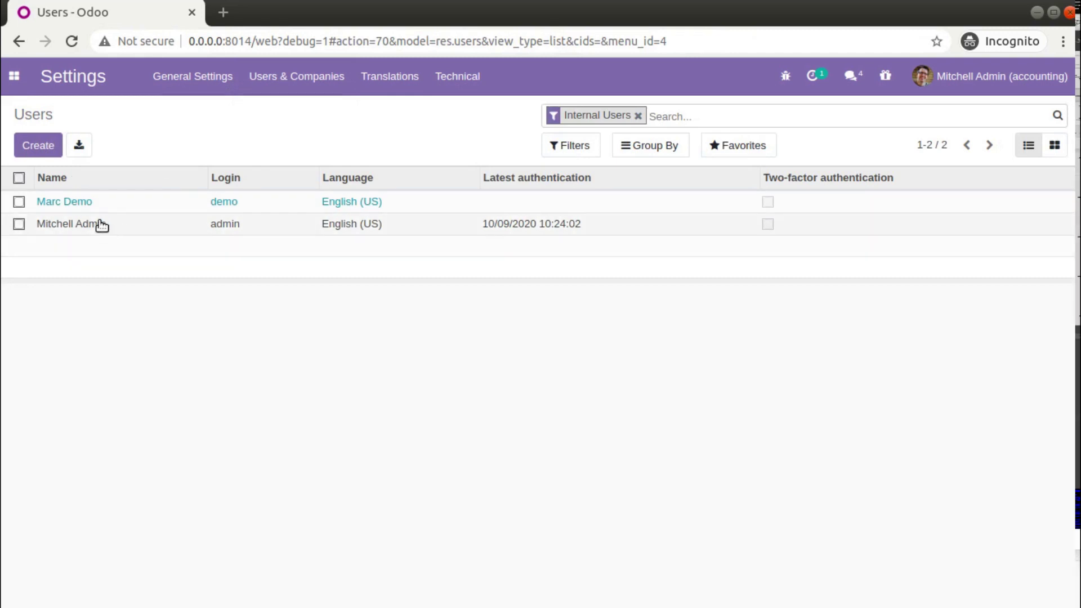
click(208, 221)
click(31, 145)
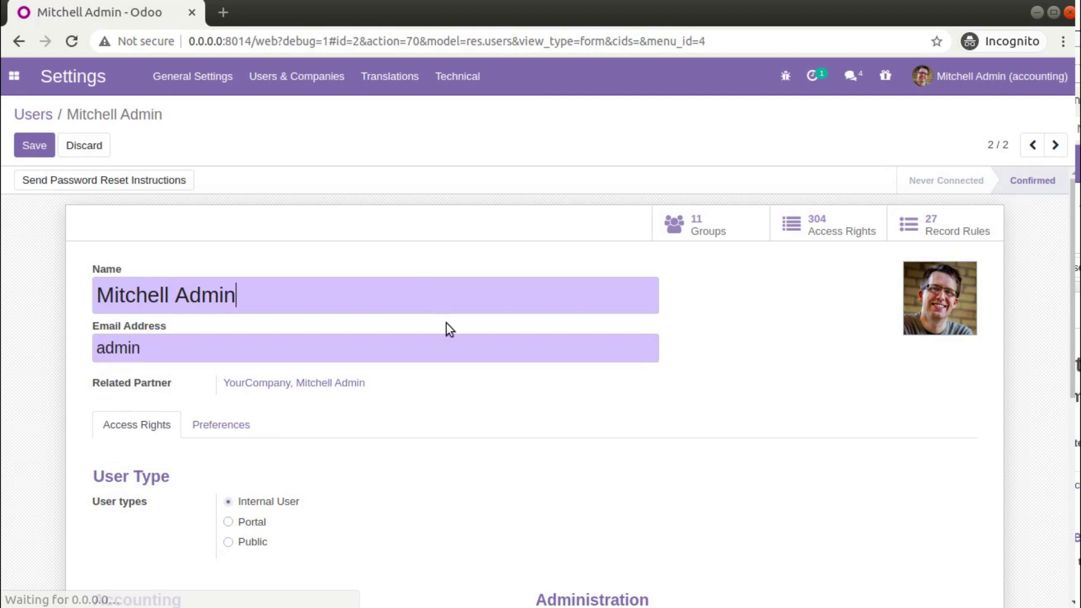
scroll(446, 329, down, 5)
scroll(445, 332, down, 3)
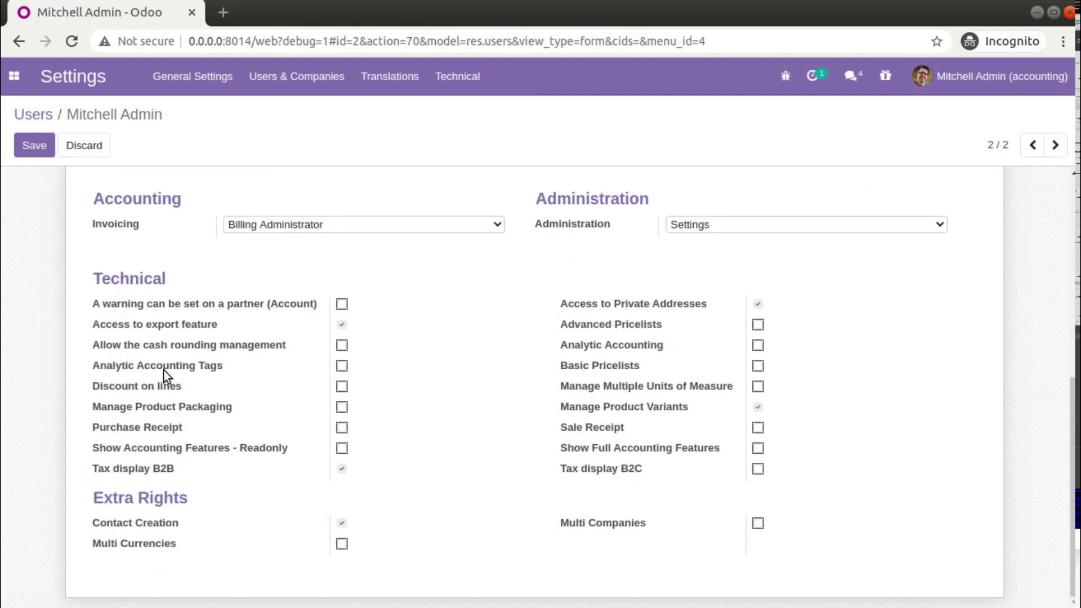
click(758, 449)
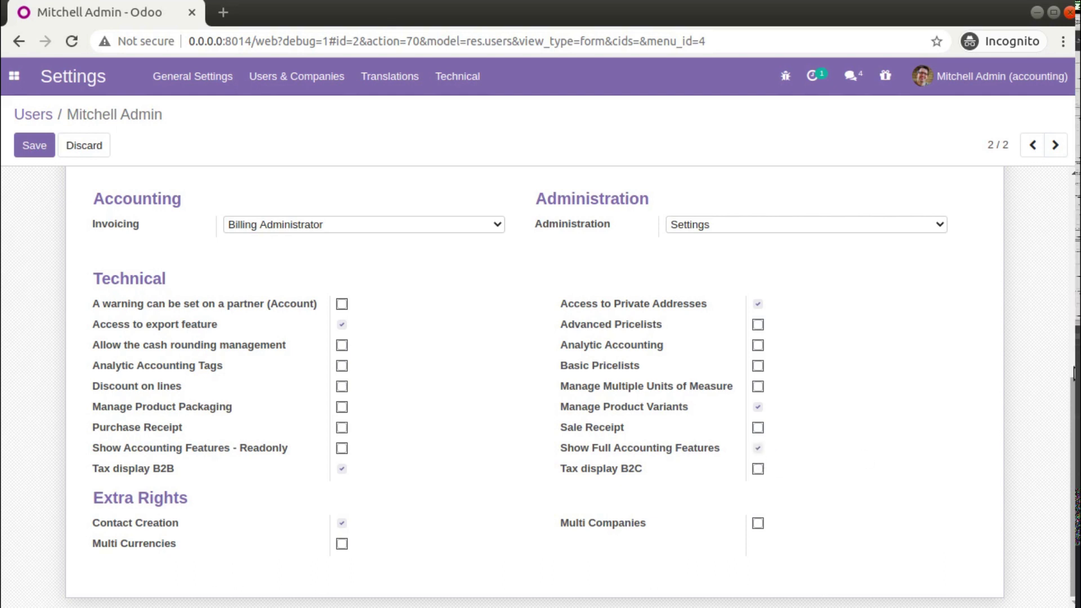
click(31, 149)
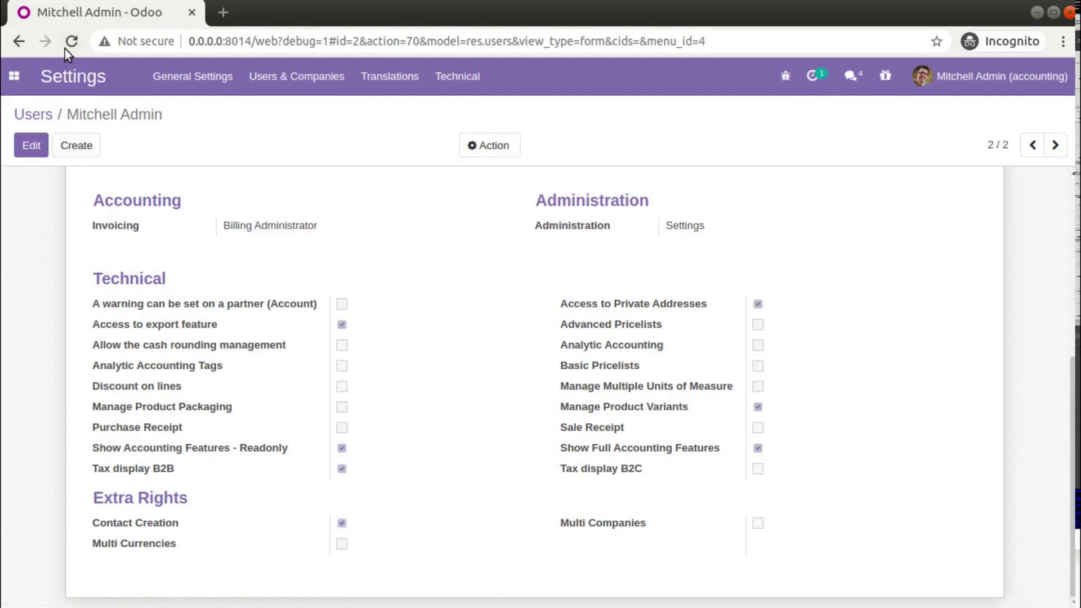
Reload Invoicing so the new menus appear and open the Accounting Dashboard.
click(14, 76)
click(52, 151)
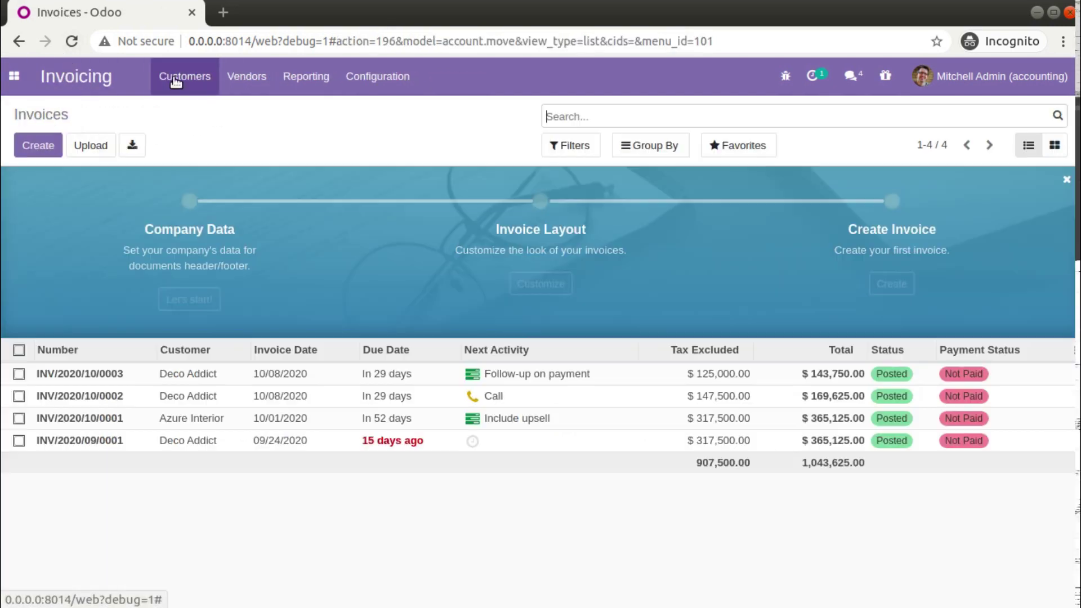
click(72, 41)
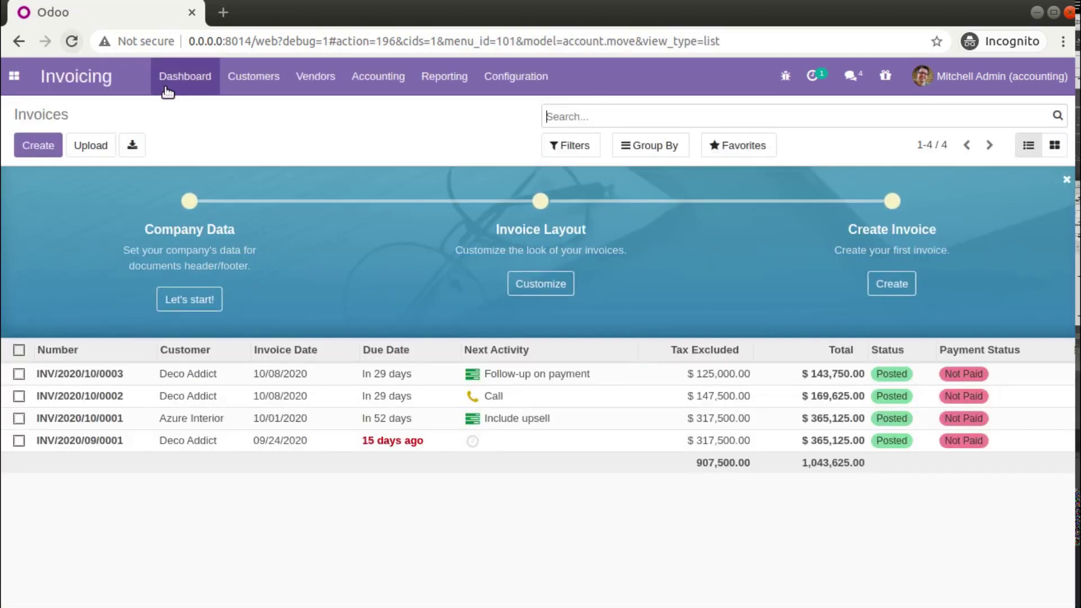
click(179, 86)
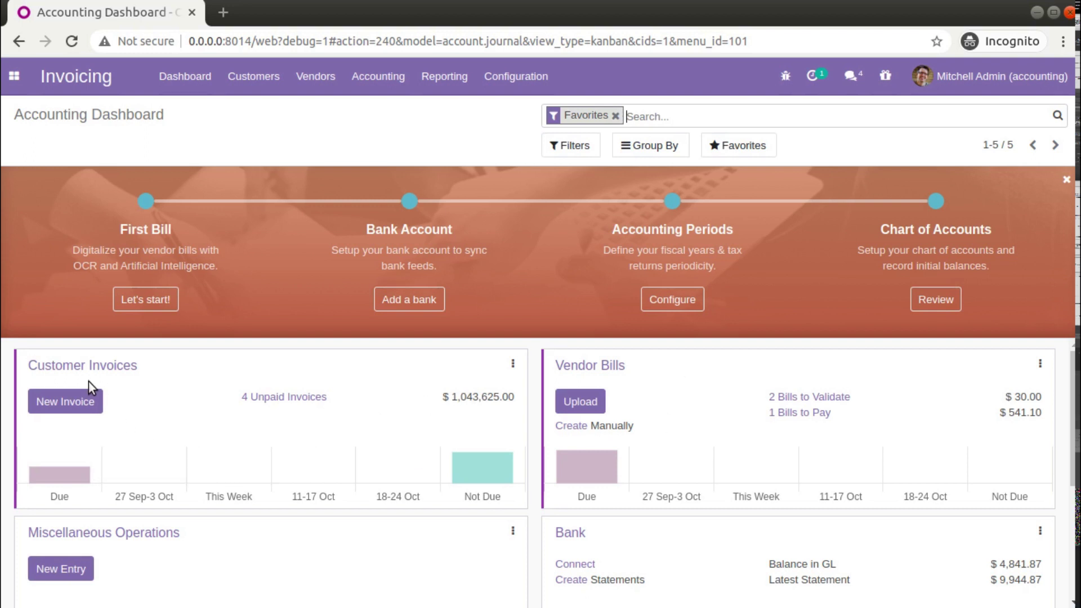
scroll(507, 428, down, 2)
click(261, 91)
mouse_move(378, 79)
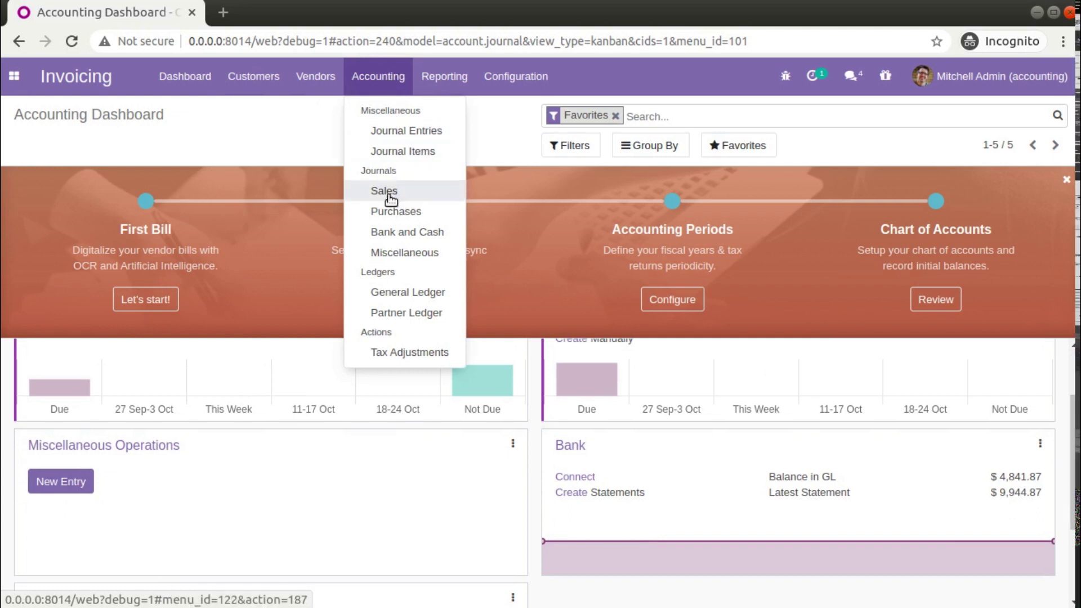
Open the General Ledger, expand the 101702, 121000 and 101401 accounts, and filter by prefix 1.
click(388, 294)
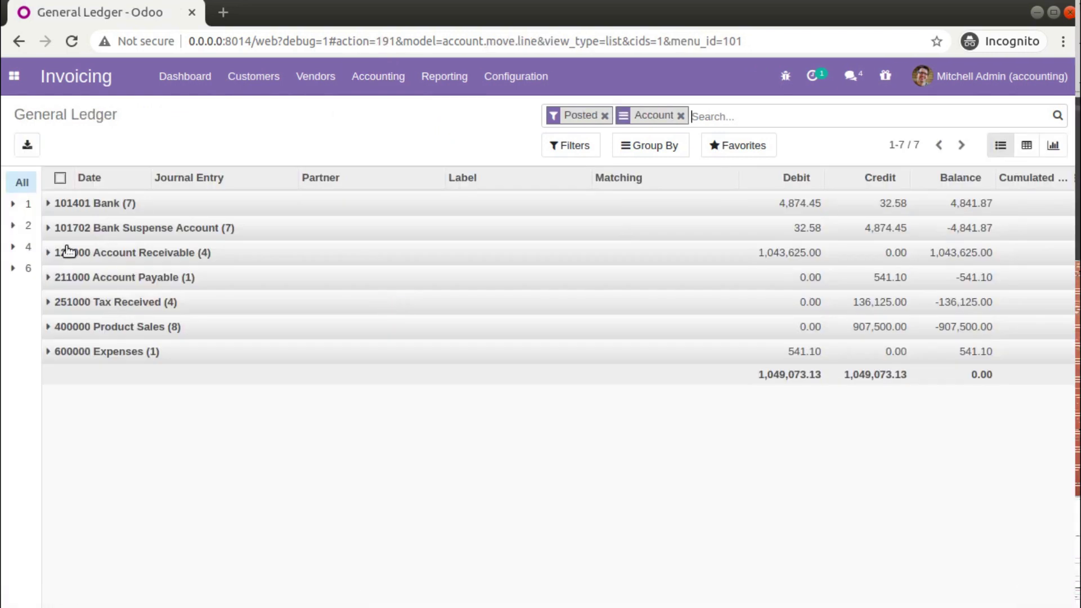
click(53, 228)
click(55, 409)
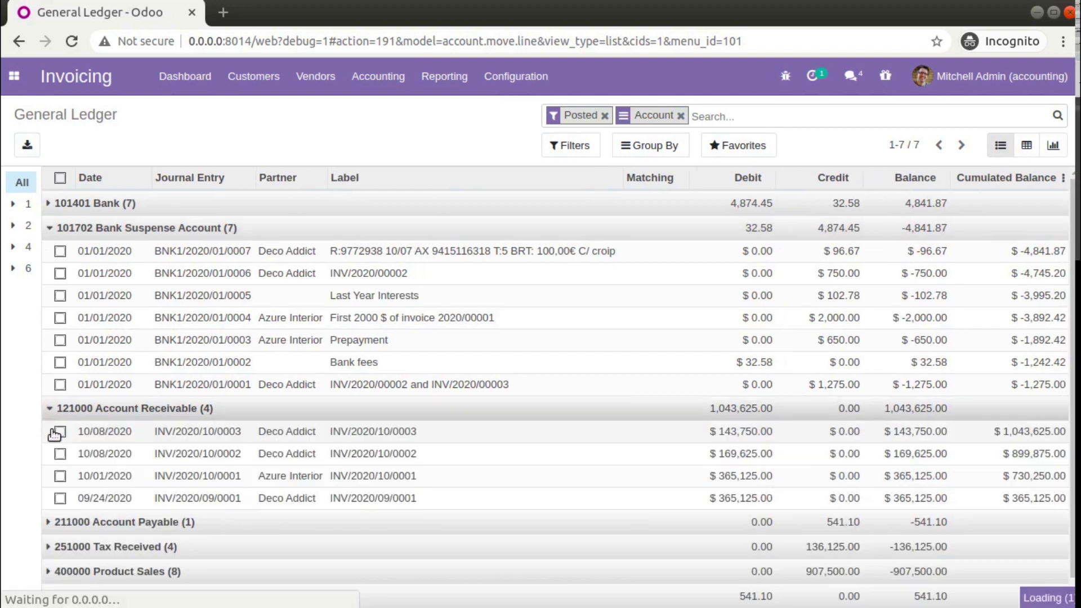
click(50, 207)
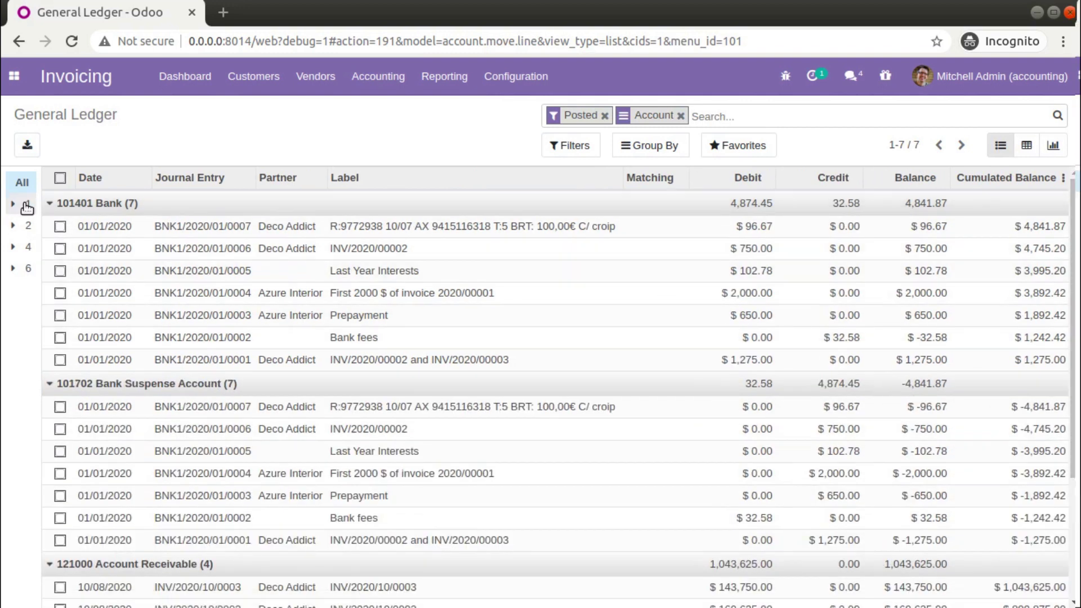
click(26, 207)
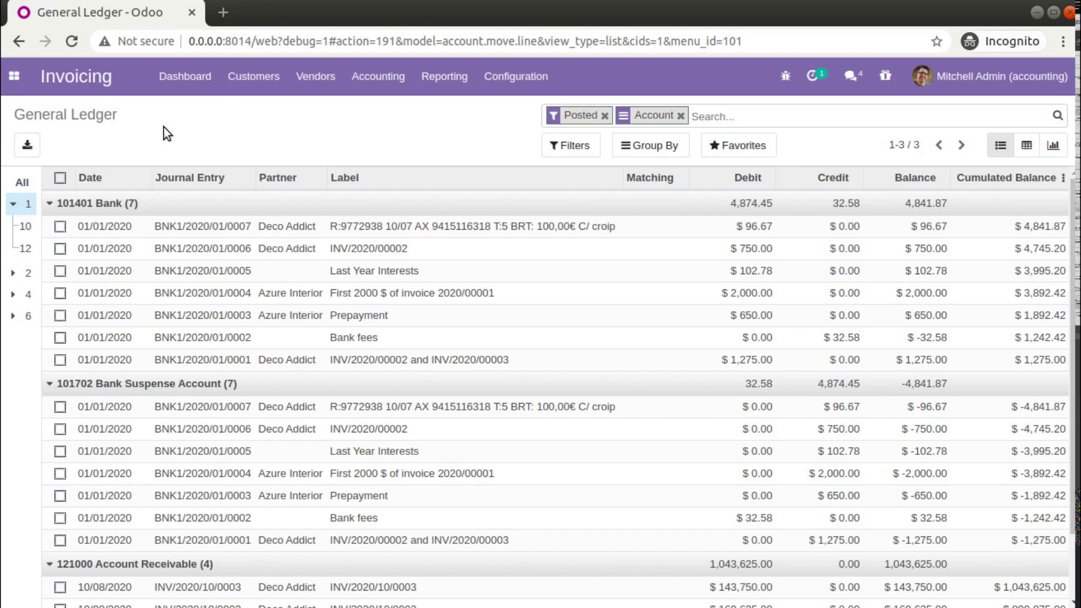
Return to the Accounting Dashboard and reopen the General Ledger.
click(214, 86)
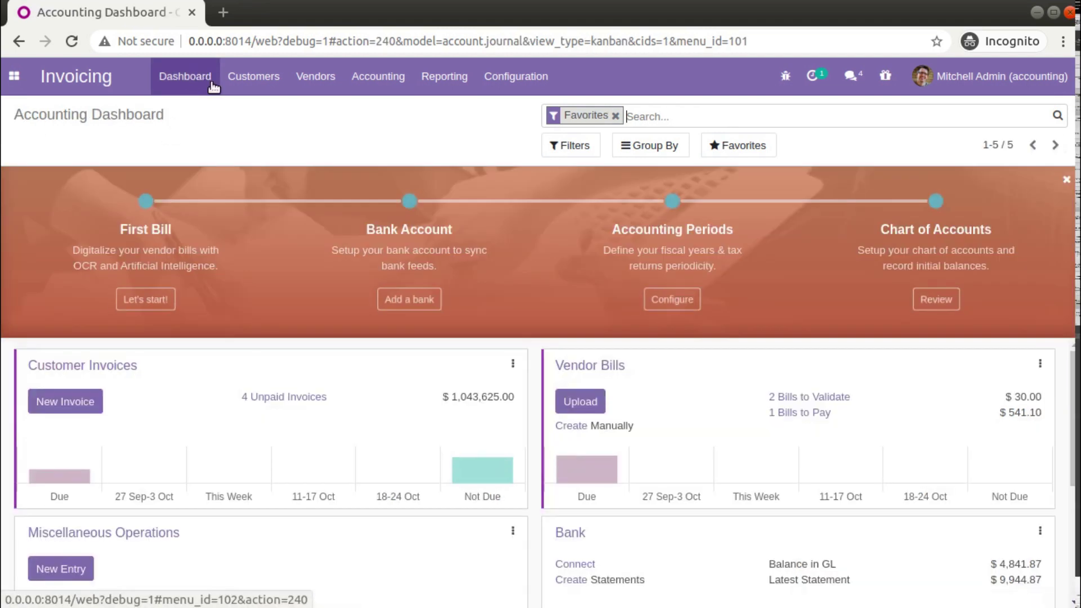
click(378, 77)
click(410, 299)
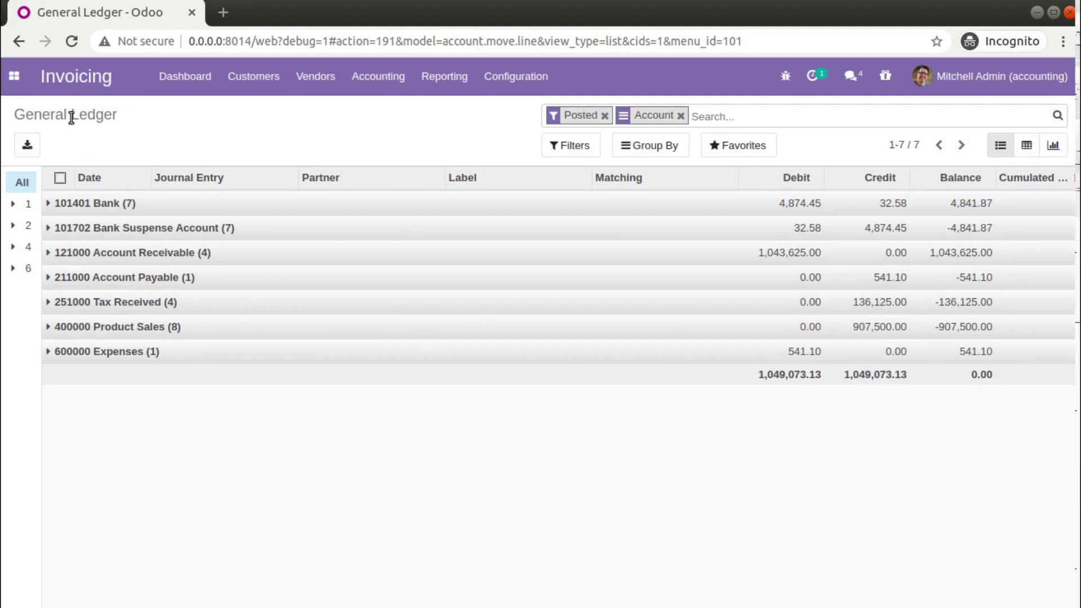
click(14, 76)
click(37, 174)
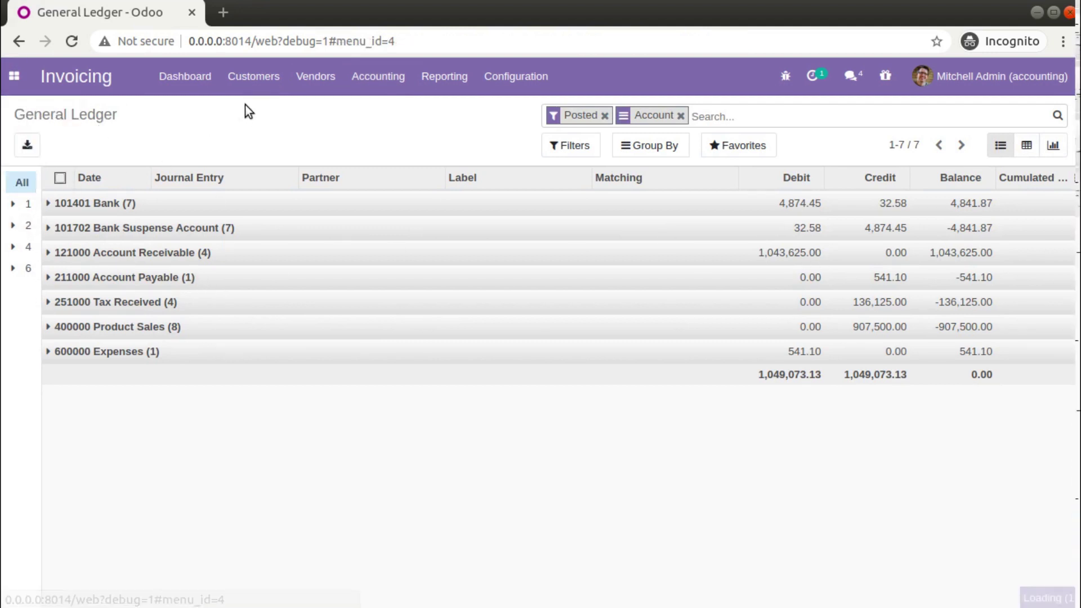
Open the Users list under Settings' Users & Companies.
click(259, 79)
click(278, 90)
click(278, 90)
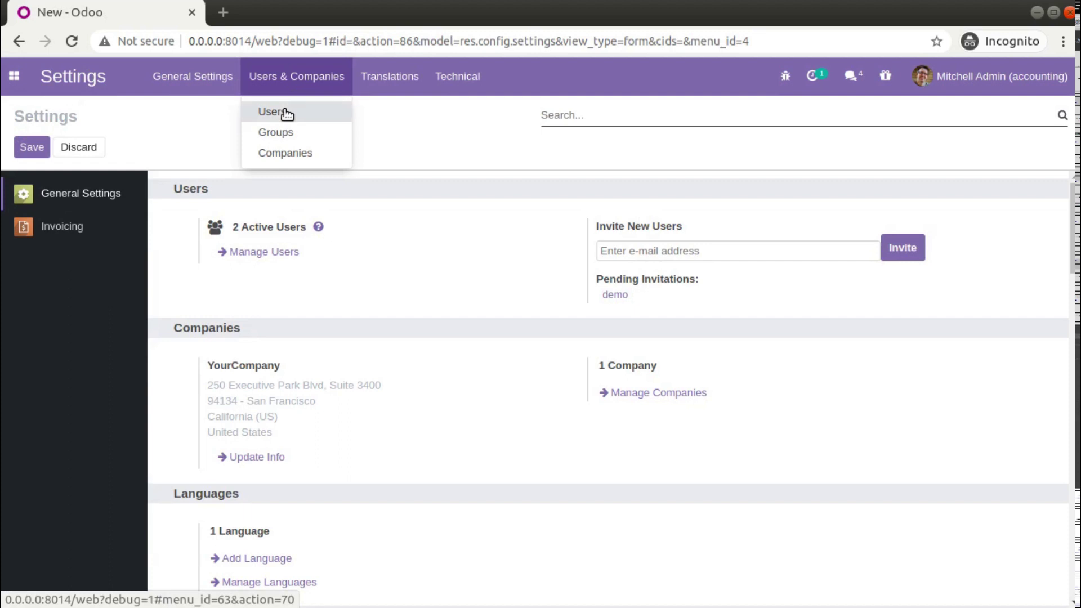
click(285, 111)
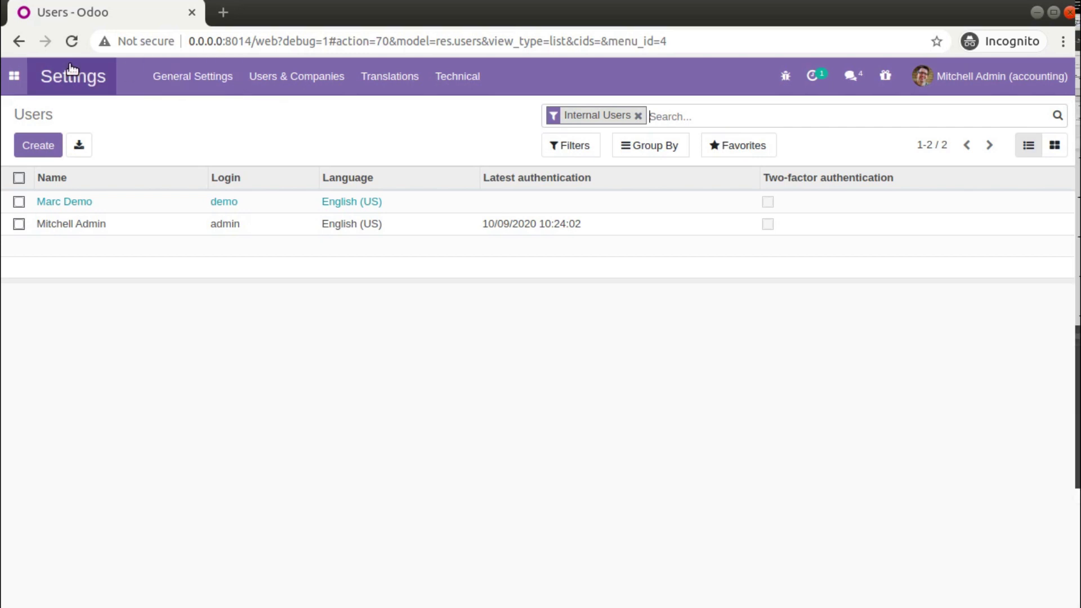
Search all modules, with the Apps filter removed, for 'asset'.
click(17, 77)
click(33, 153)
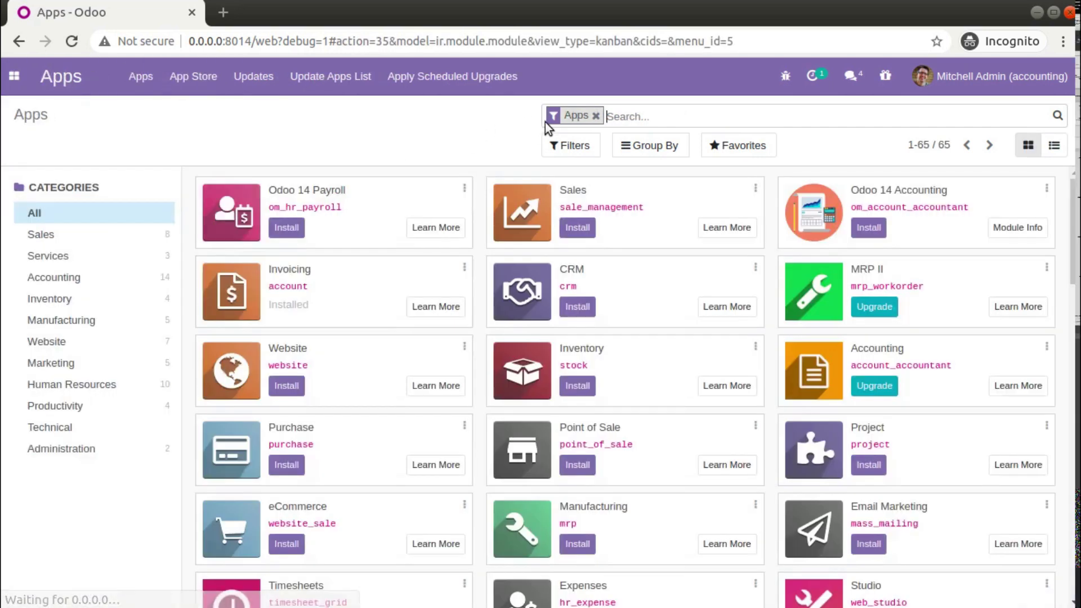
click(598, 117)
text(asset)
key(Return)
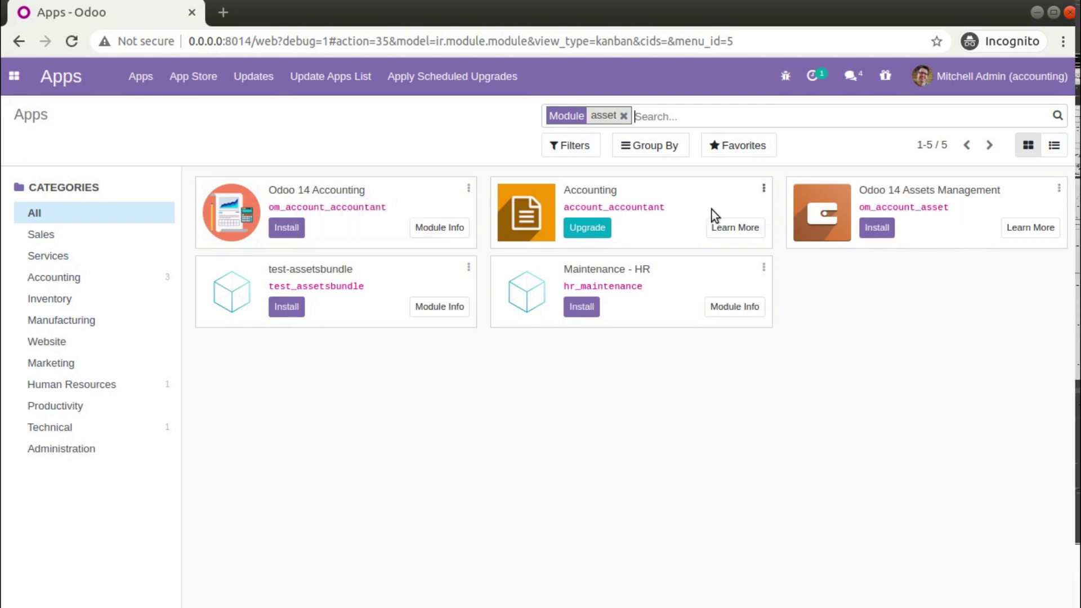
Search modules for 'budge' and install the Odoo 14 Accounting module.
click(623, 116)
text(budge)
key(Return)
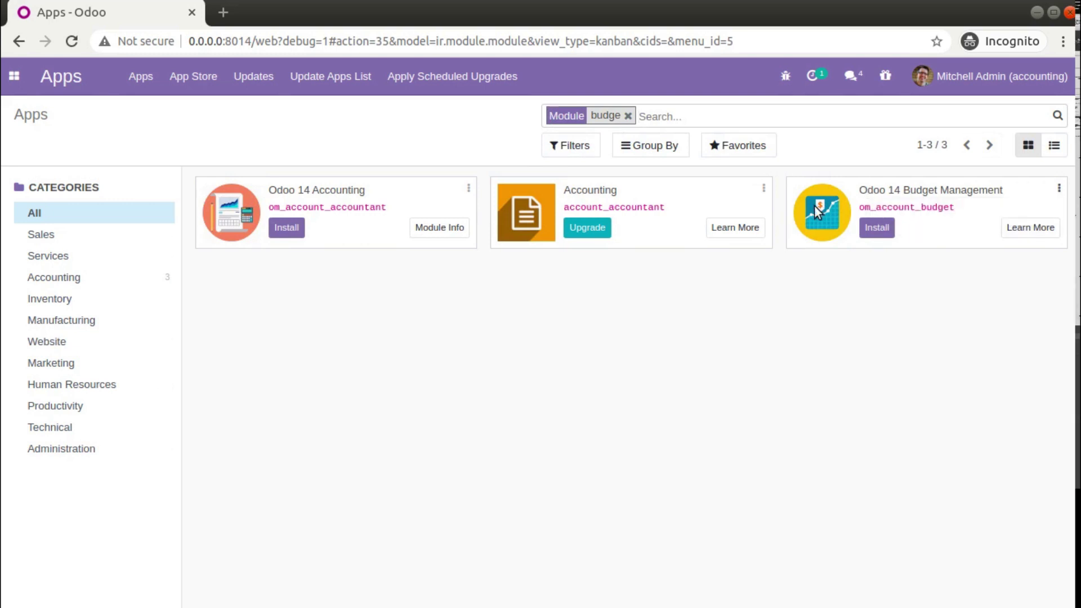
click(283, 227)
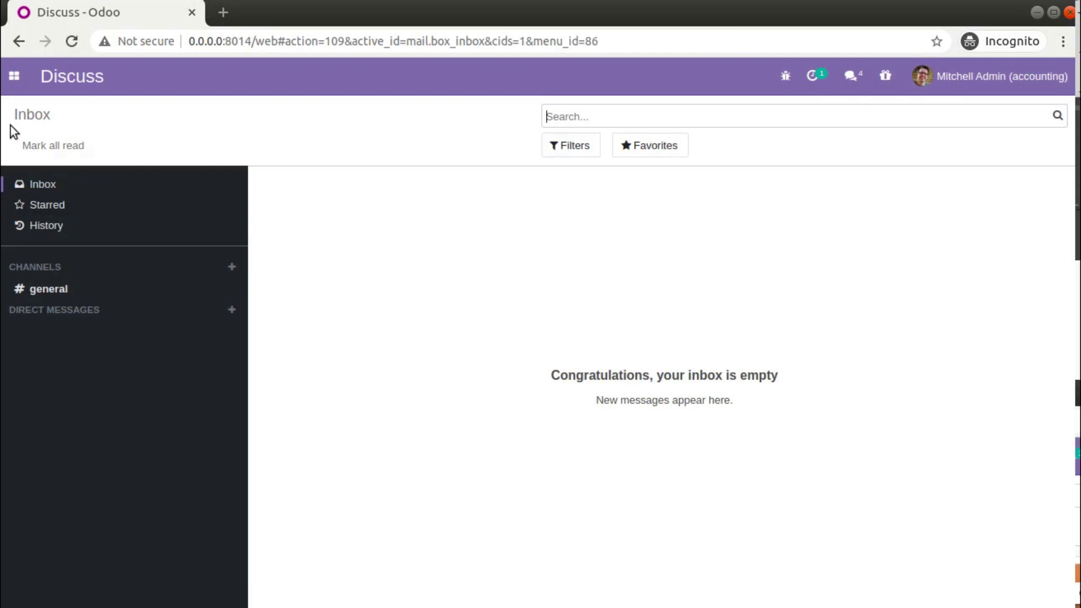
Search modules for 'pd' and view the PDF Reports module's info.
click(14, 76)
click(49, 149)
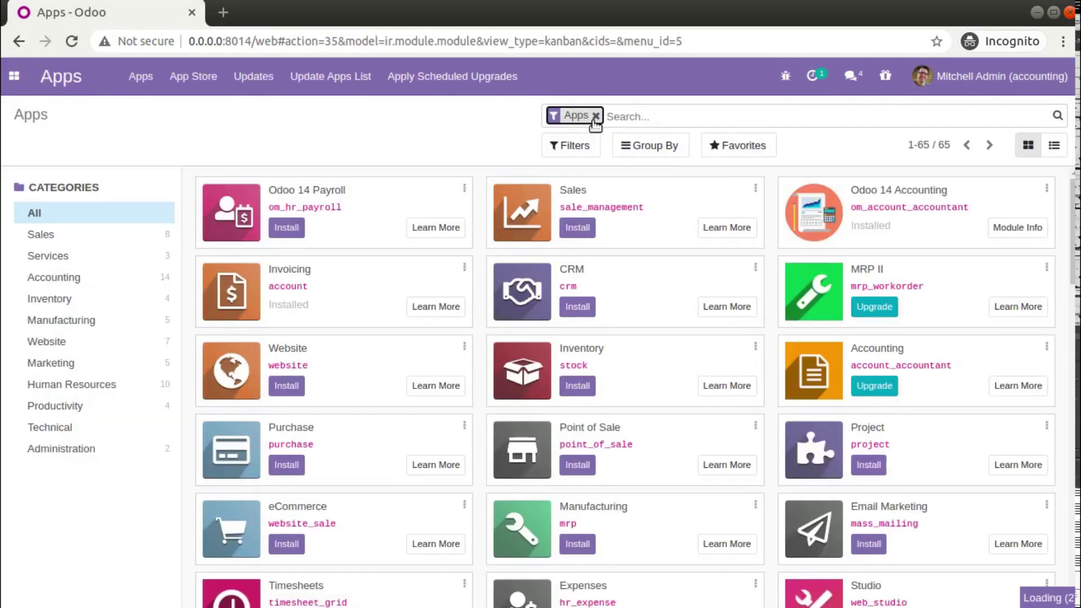
click(594, 119)
text(pdf)
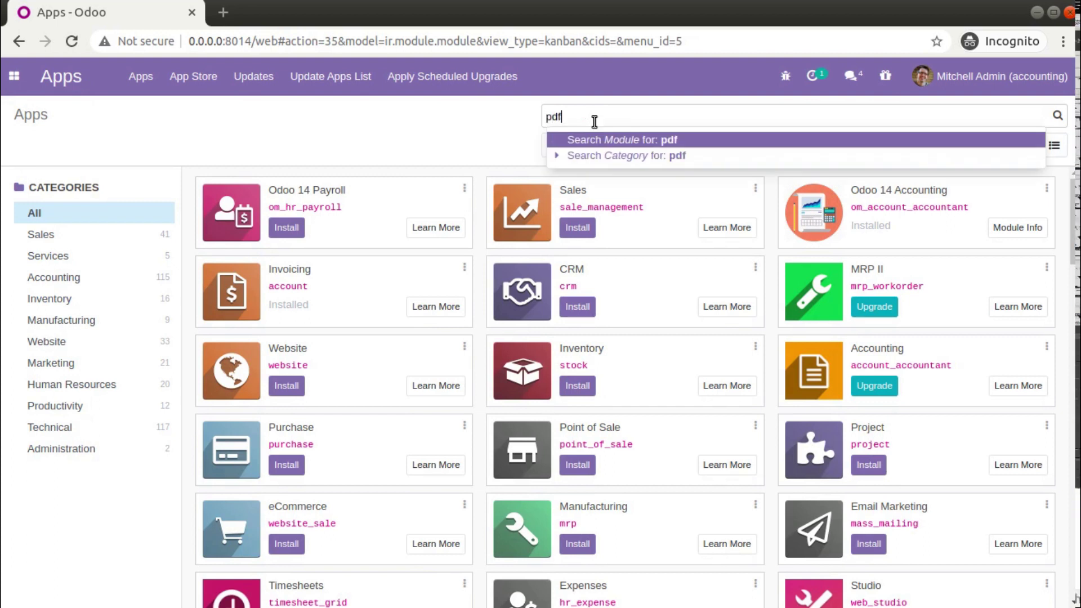
key(Return)
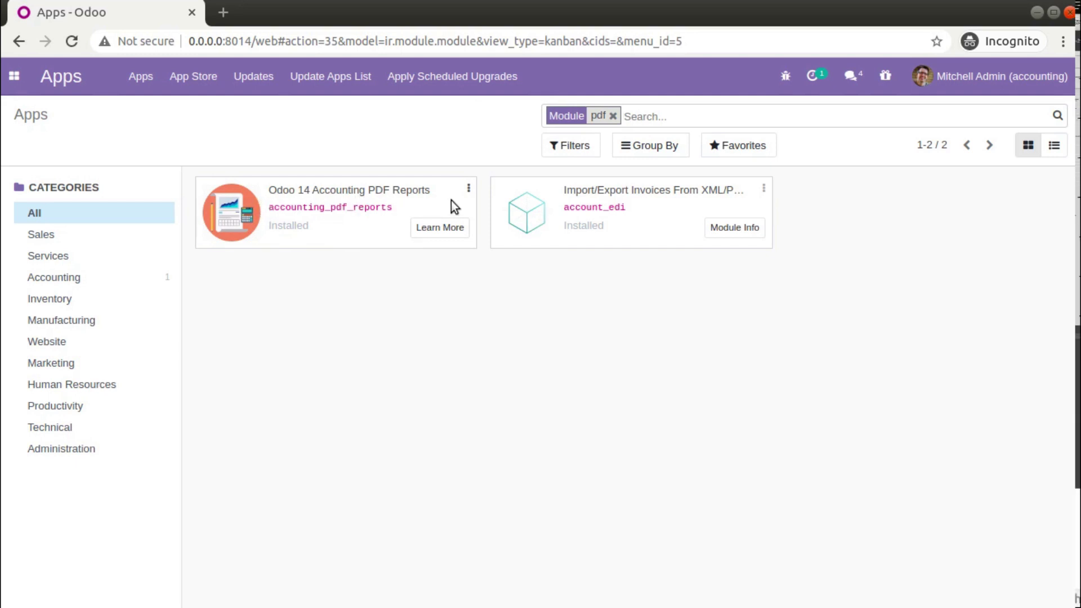
click(472, 193)
click(463, 219)
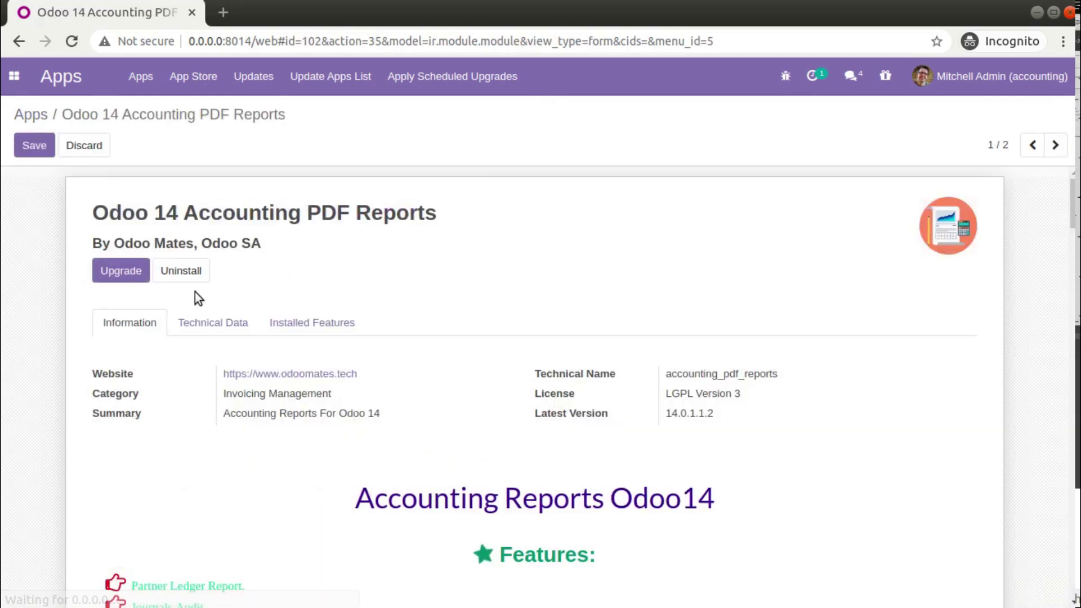
click(30, 115)
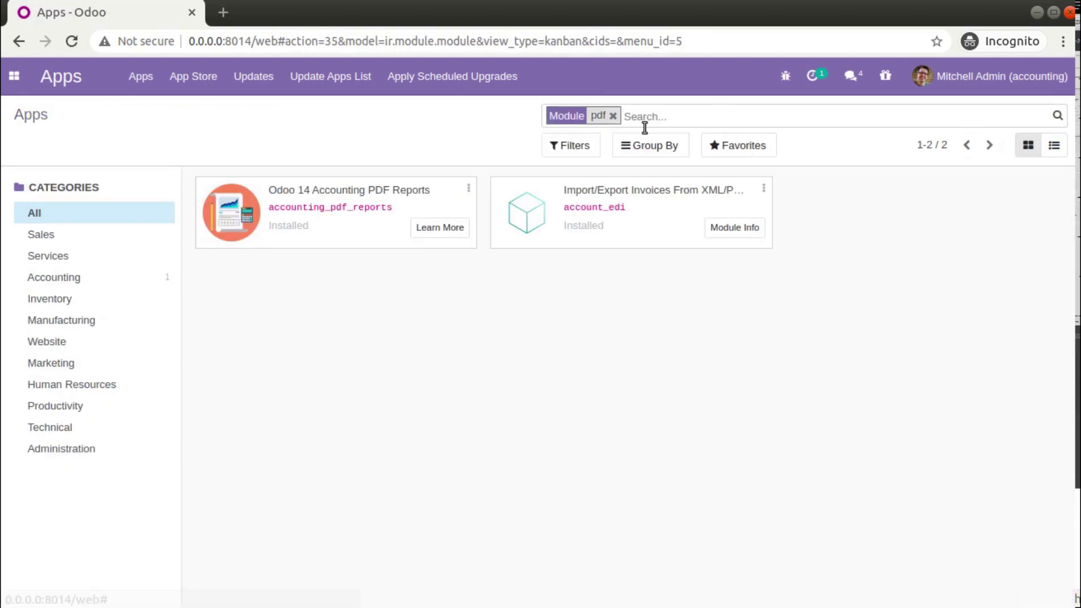
Check the 'asset' module search, then clear it to show the full catalogue.
click(613, 116)
text(asset)
key(Return)
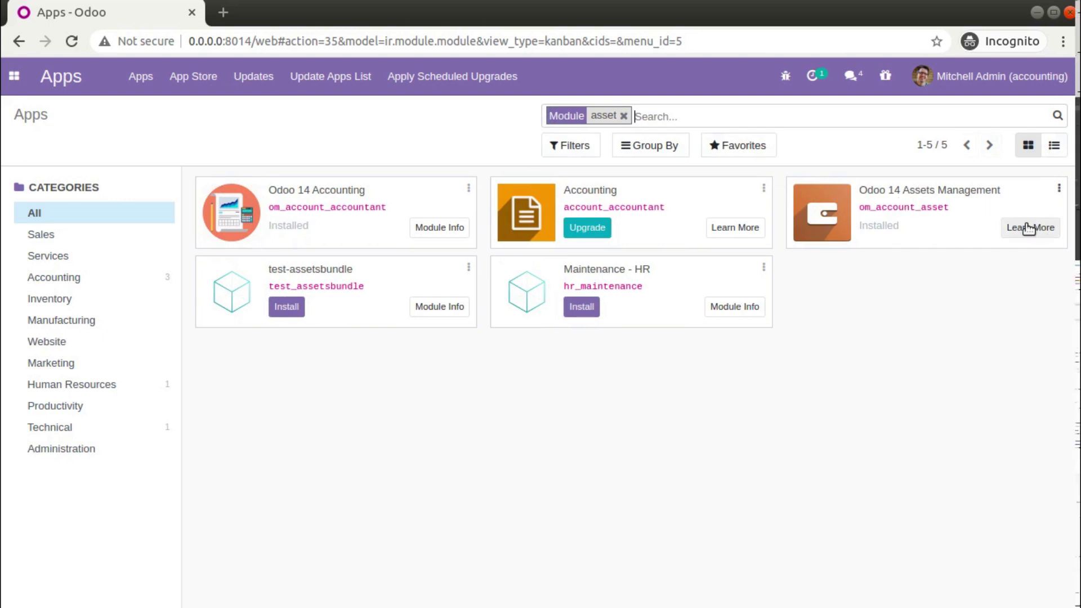
click(623, 118)
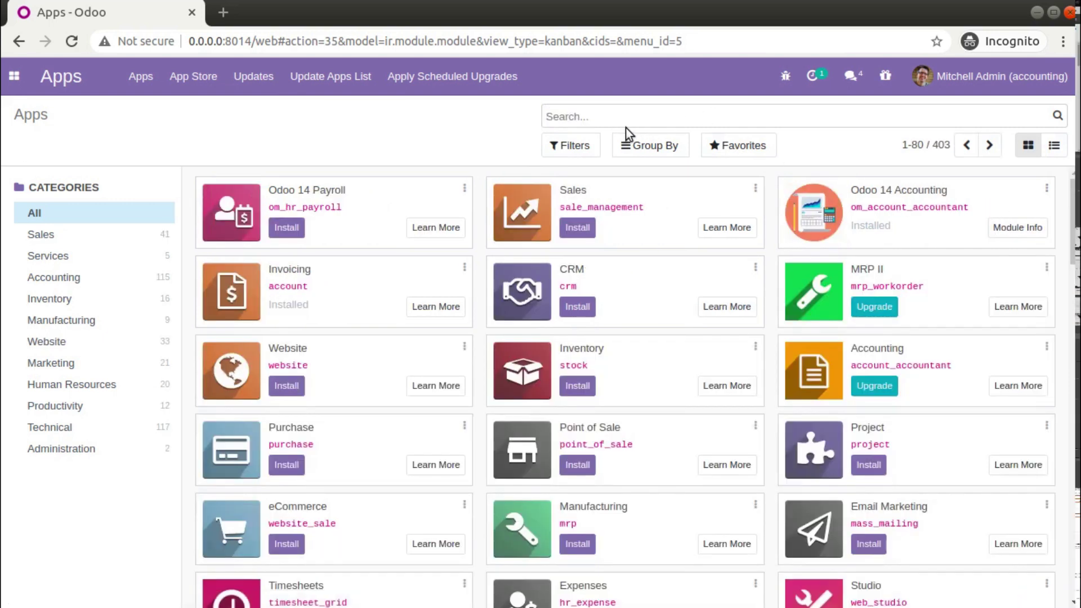
Search modules for 'budge', refresh the apps list, then switch to the Accounting dashboard.
text(budge)
key(Return)
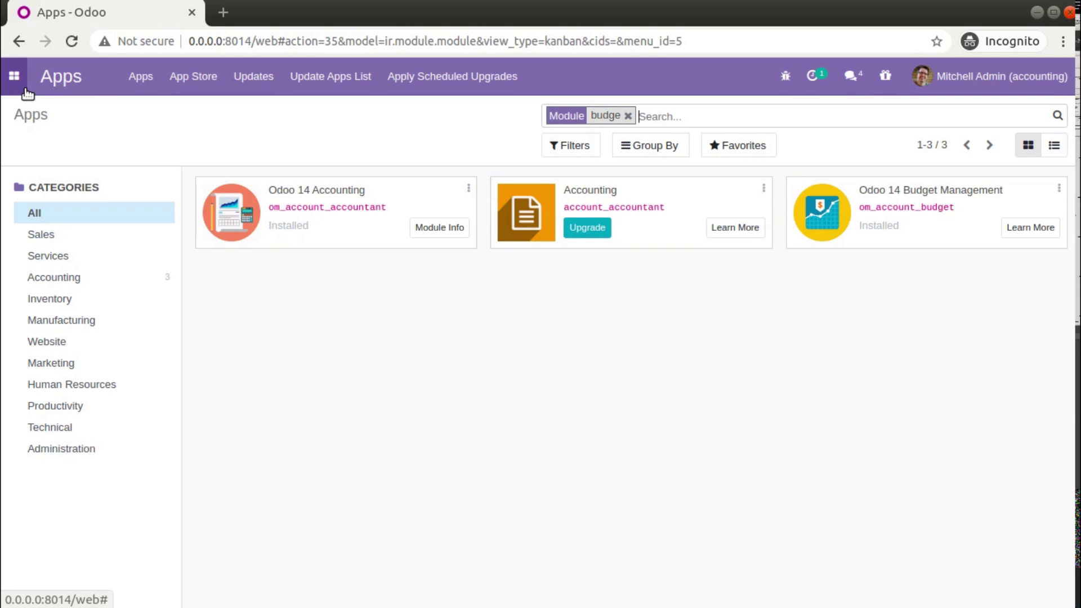
click(294, 76)
click(178, 248)
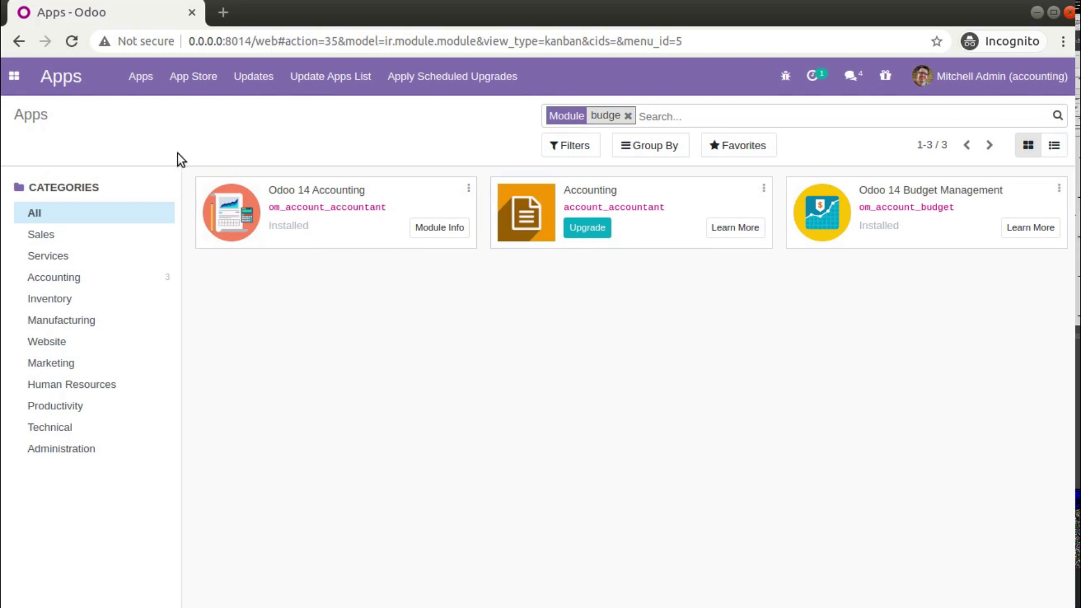
click(14, 76)
click(47, 132)
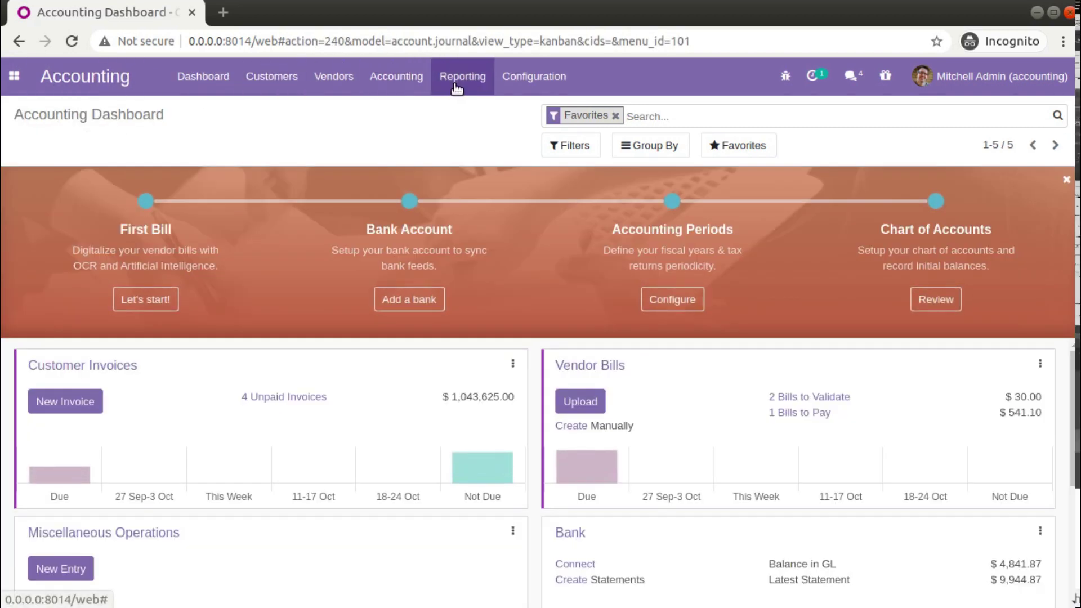
Check the Reporting menu for PDF Reports, then the Accounting menu for Budgets and Assets.
click(441, 77)
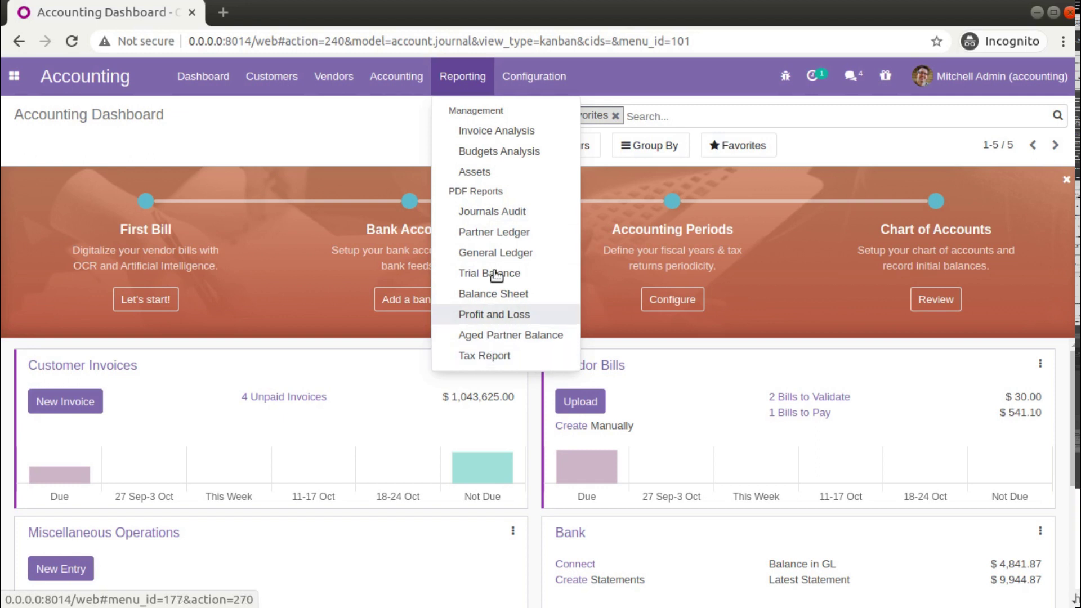
click(411, 99)
click(405, 97)
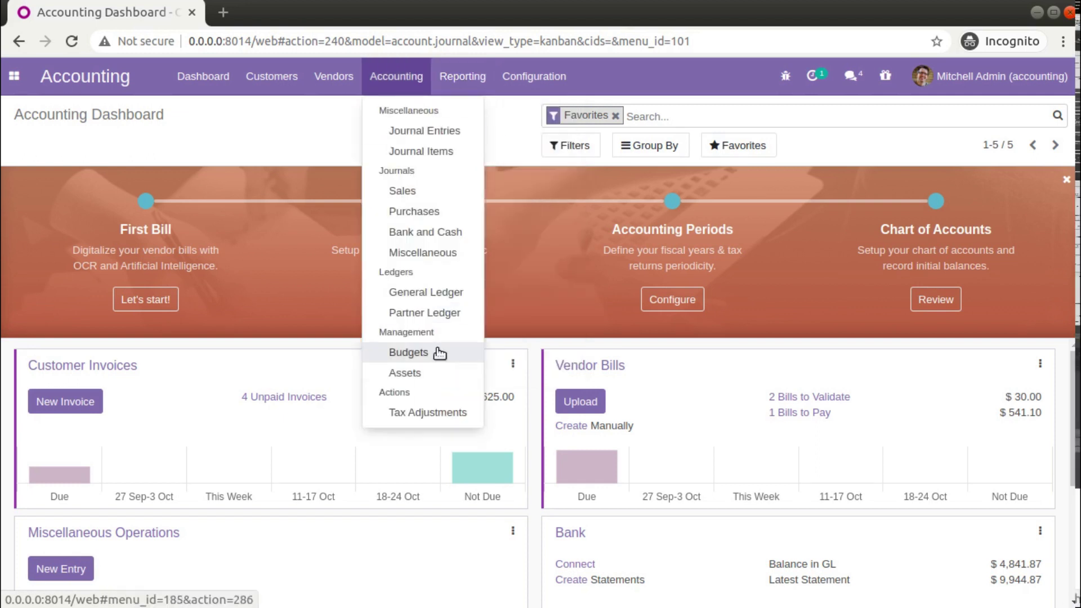